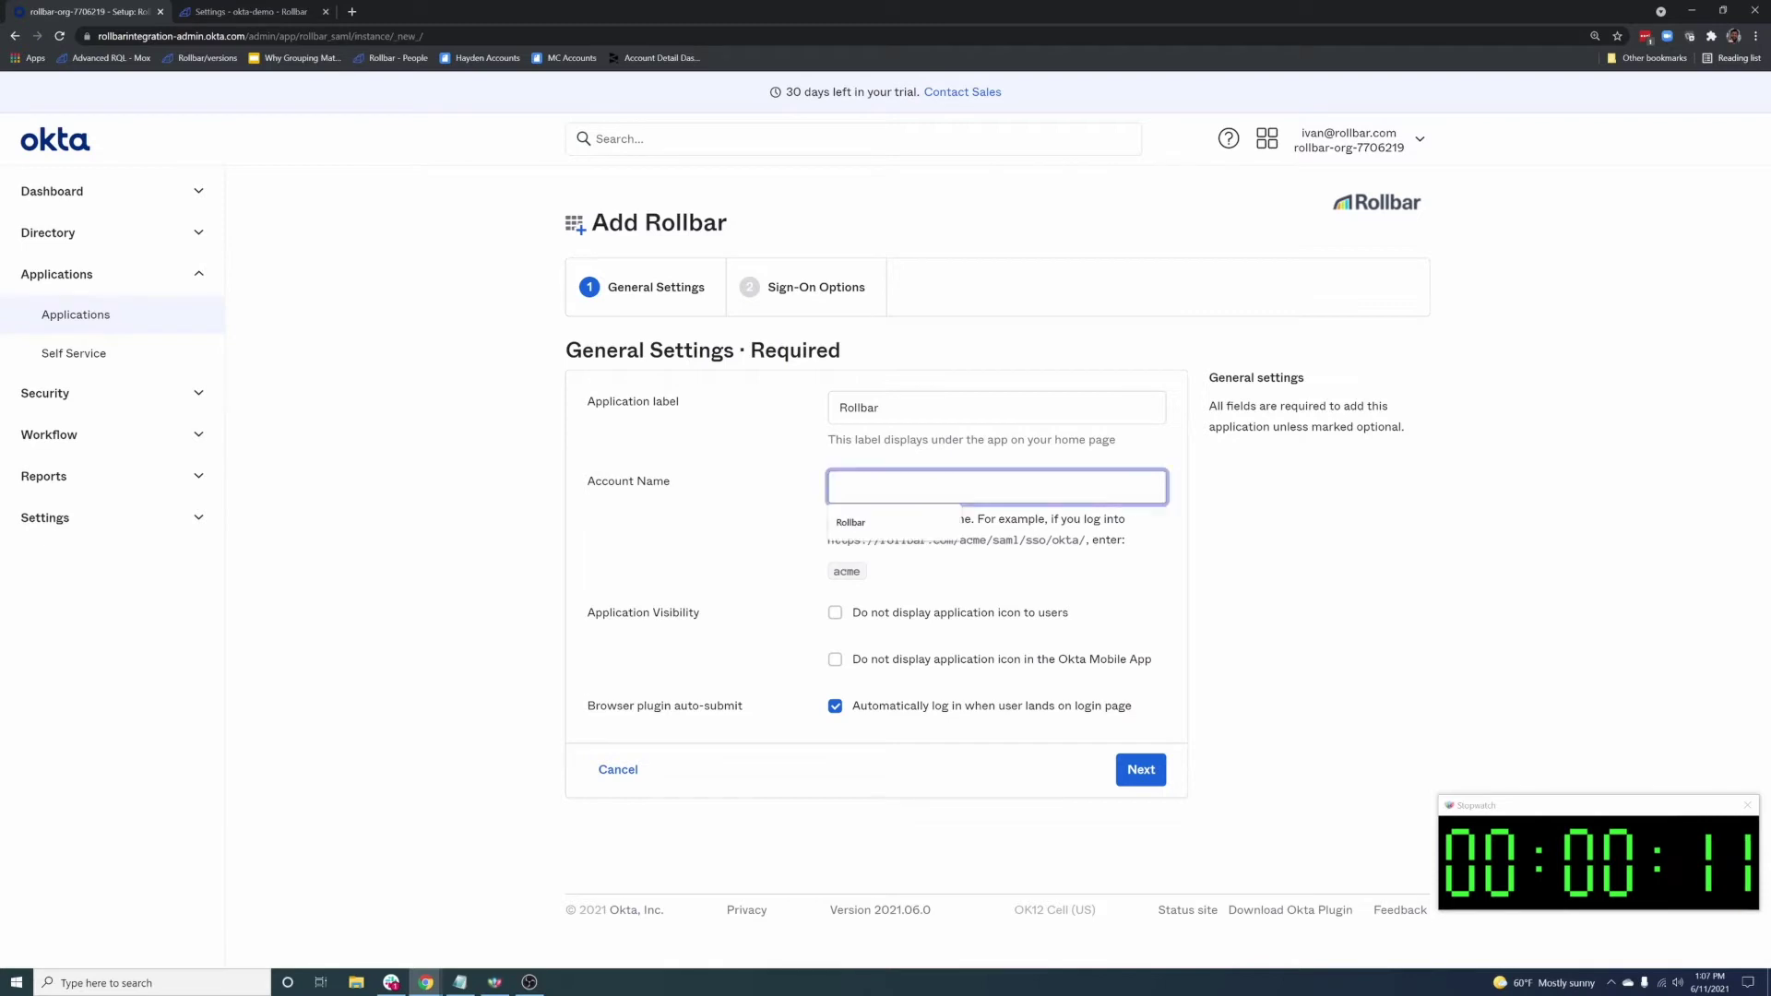
# Set the Rollbar app's account name to okta-demo and choose SAML 2.0 sign-on with Email as the application username format.
pyautogui.write('okta-demo')
pyautogui.click(1141, 773)
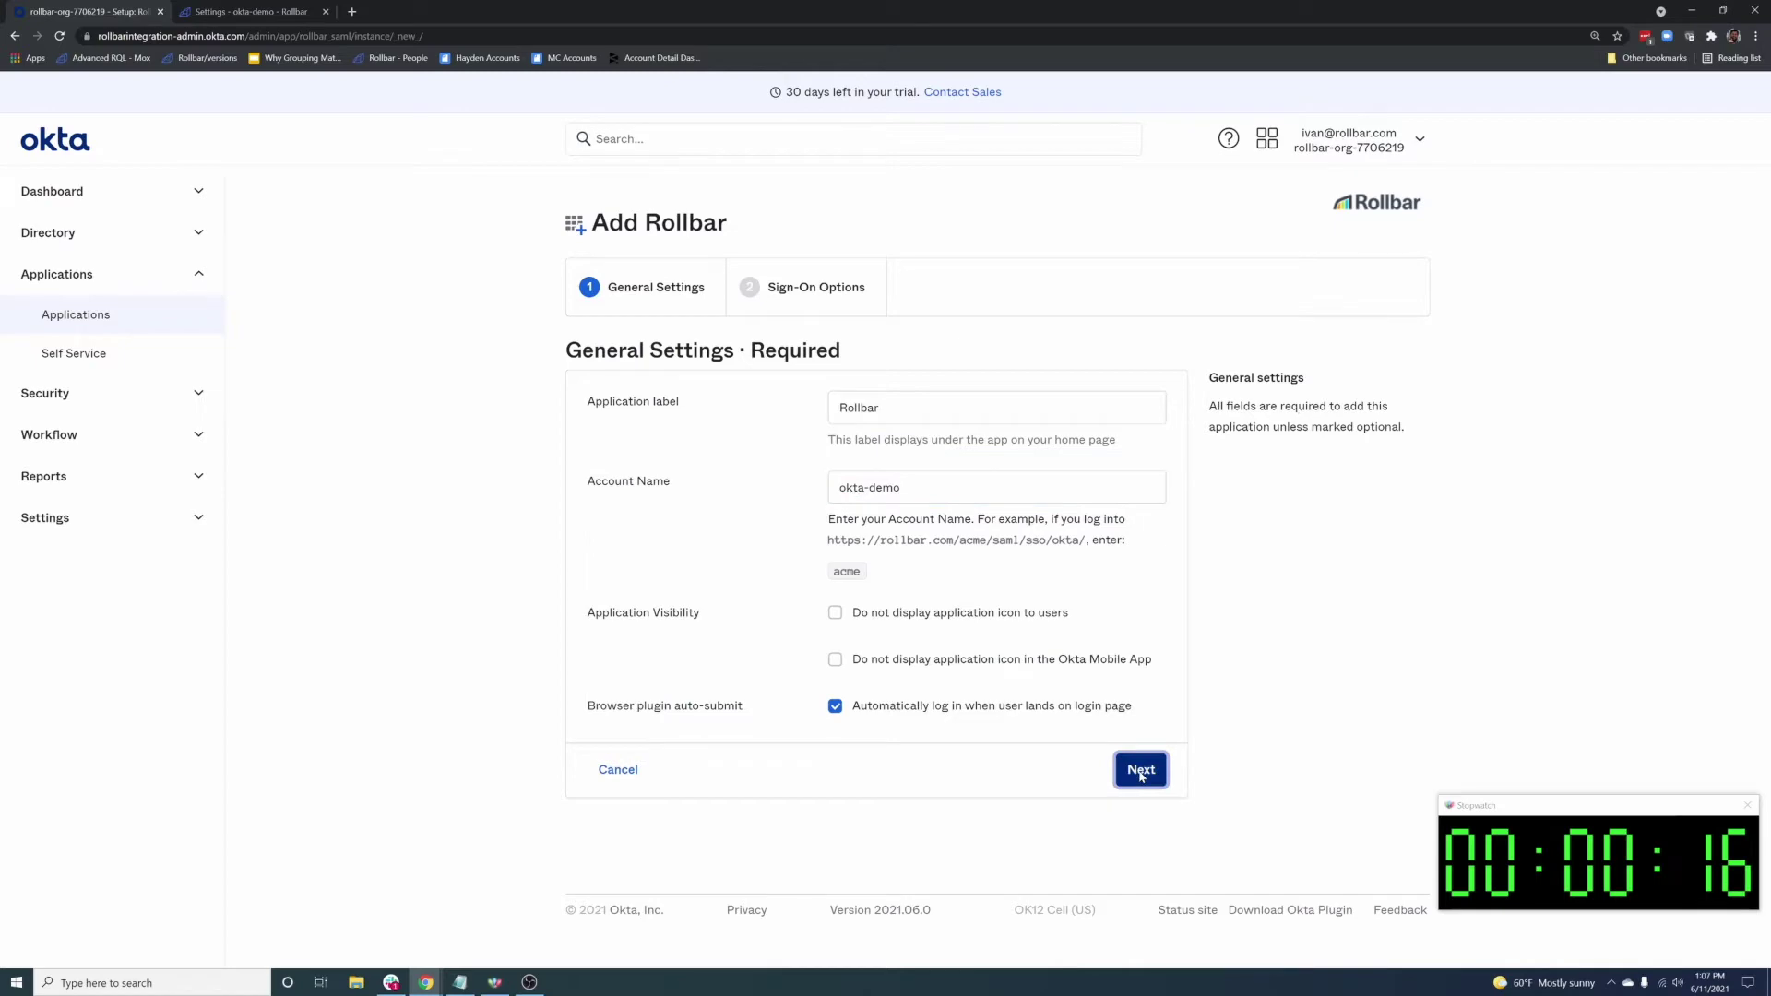
pyautogui.scroll(-3, 698, 431)
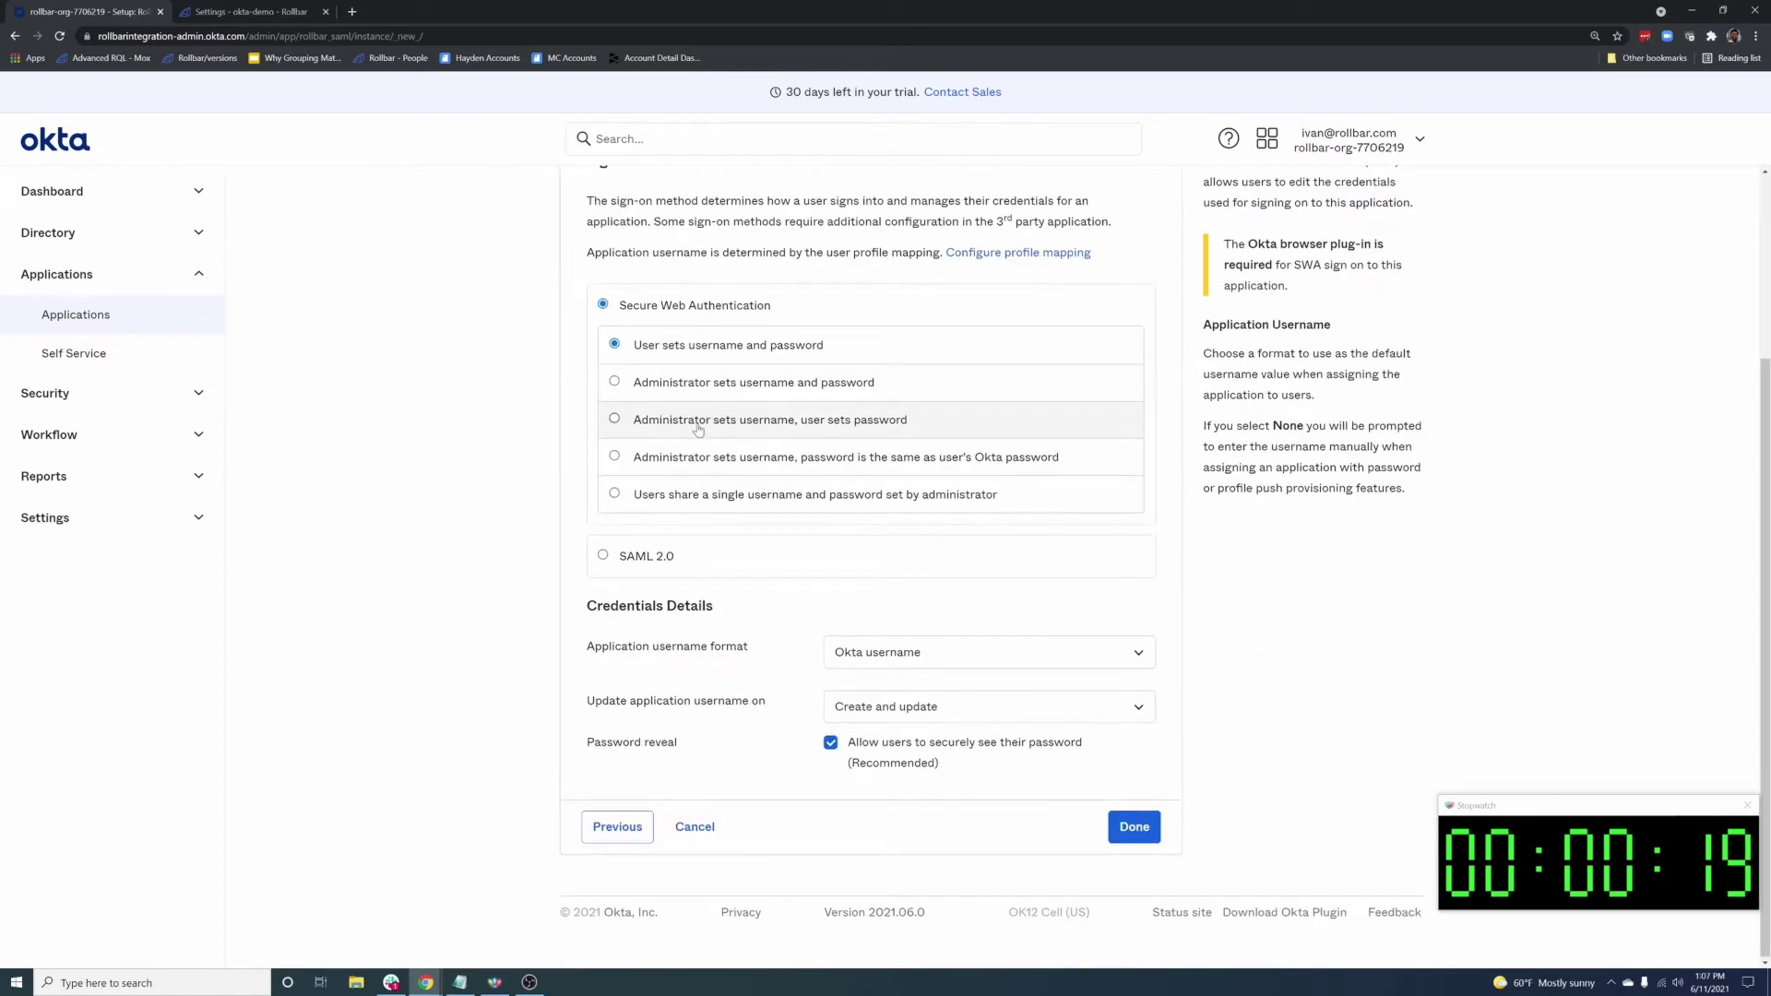
pyautogui.scroll(2, 699, 431)
pyautogui.click(604, 694)
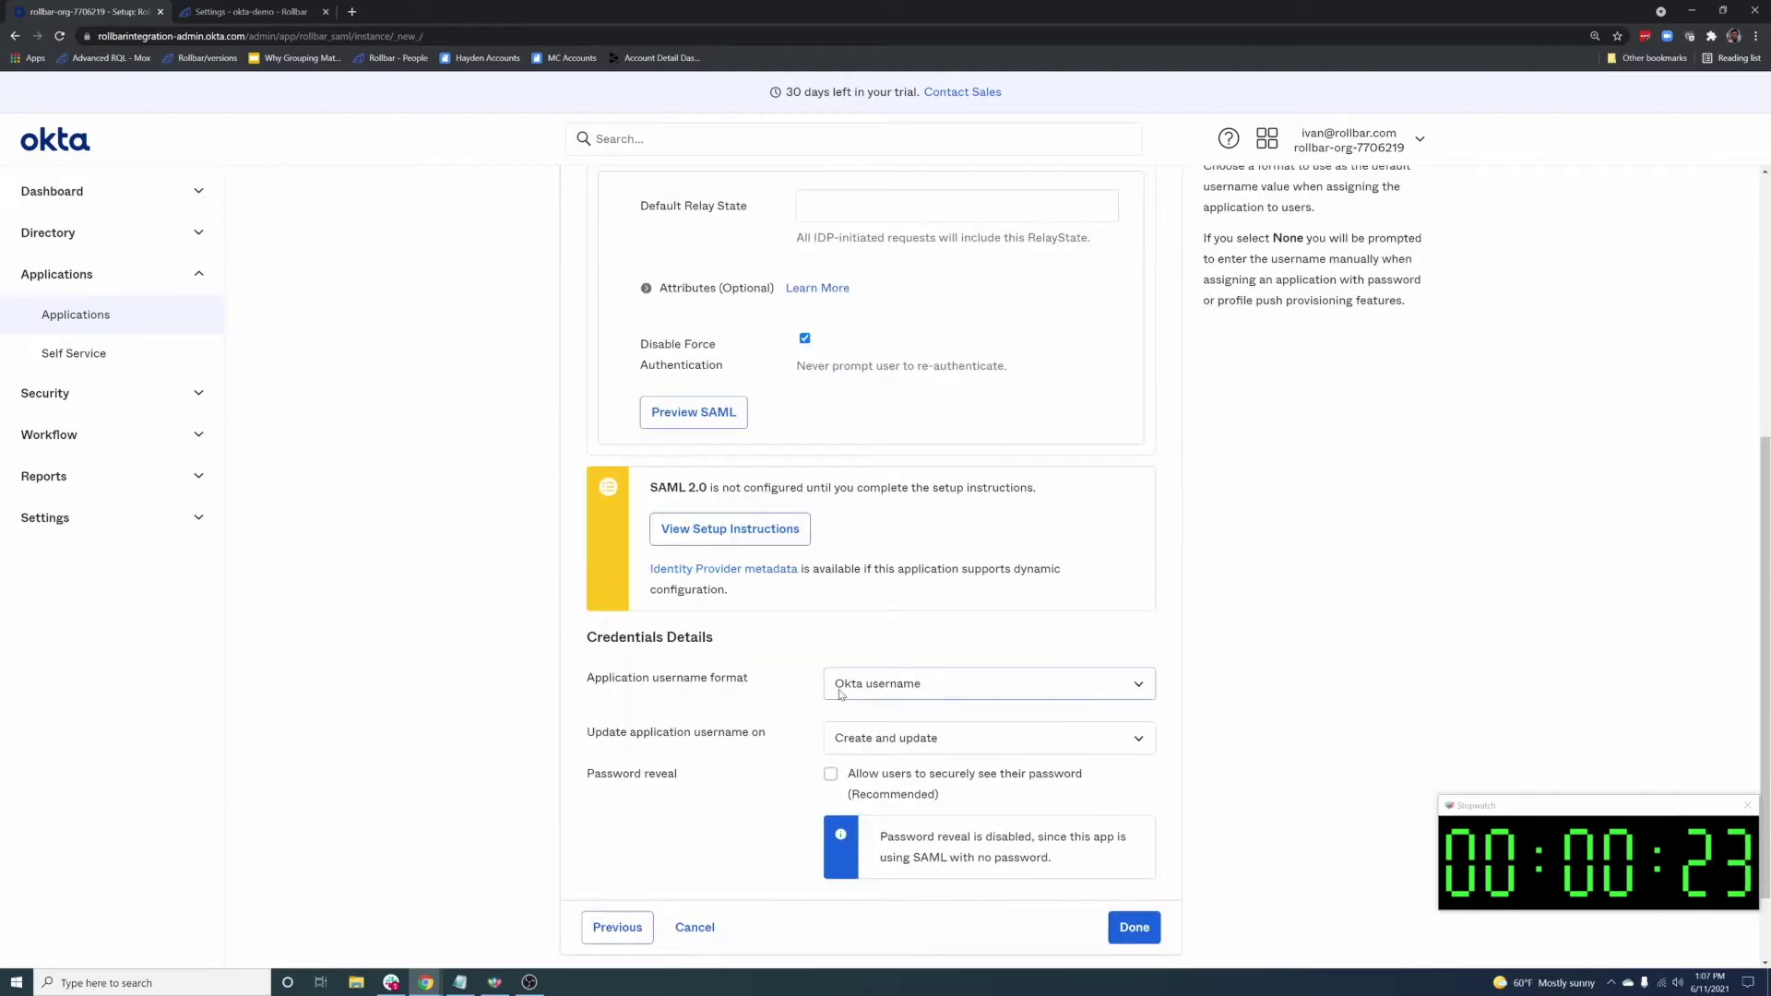
pyautogui.click(841, 694)
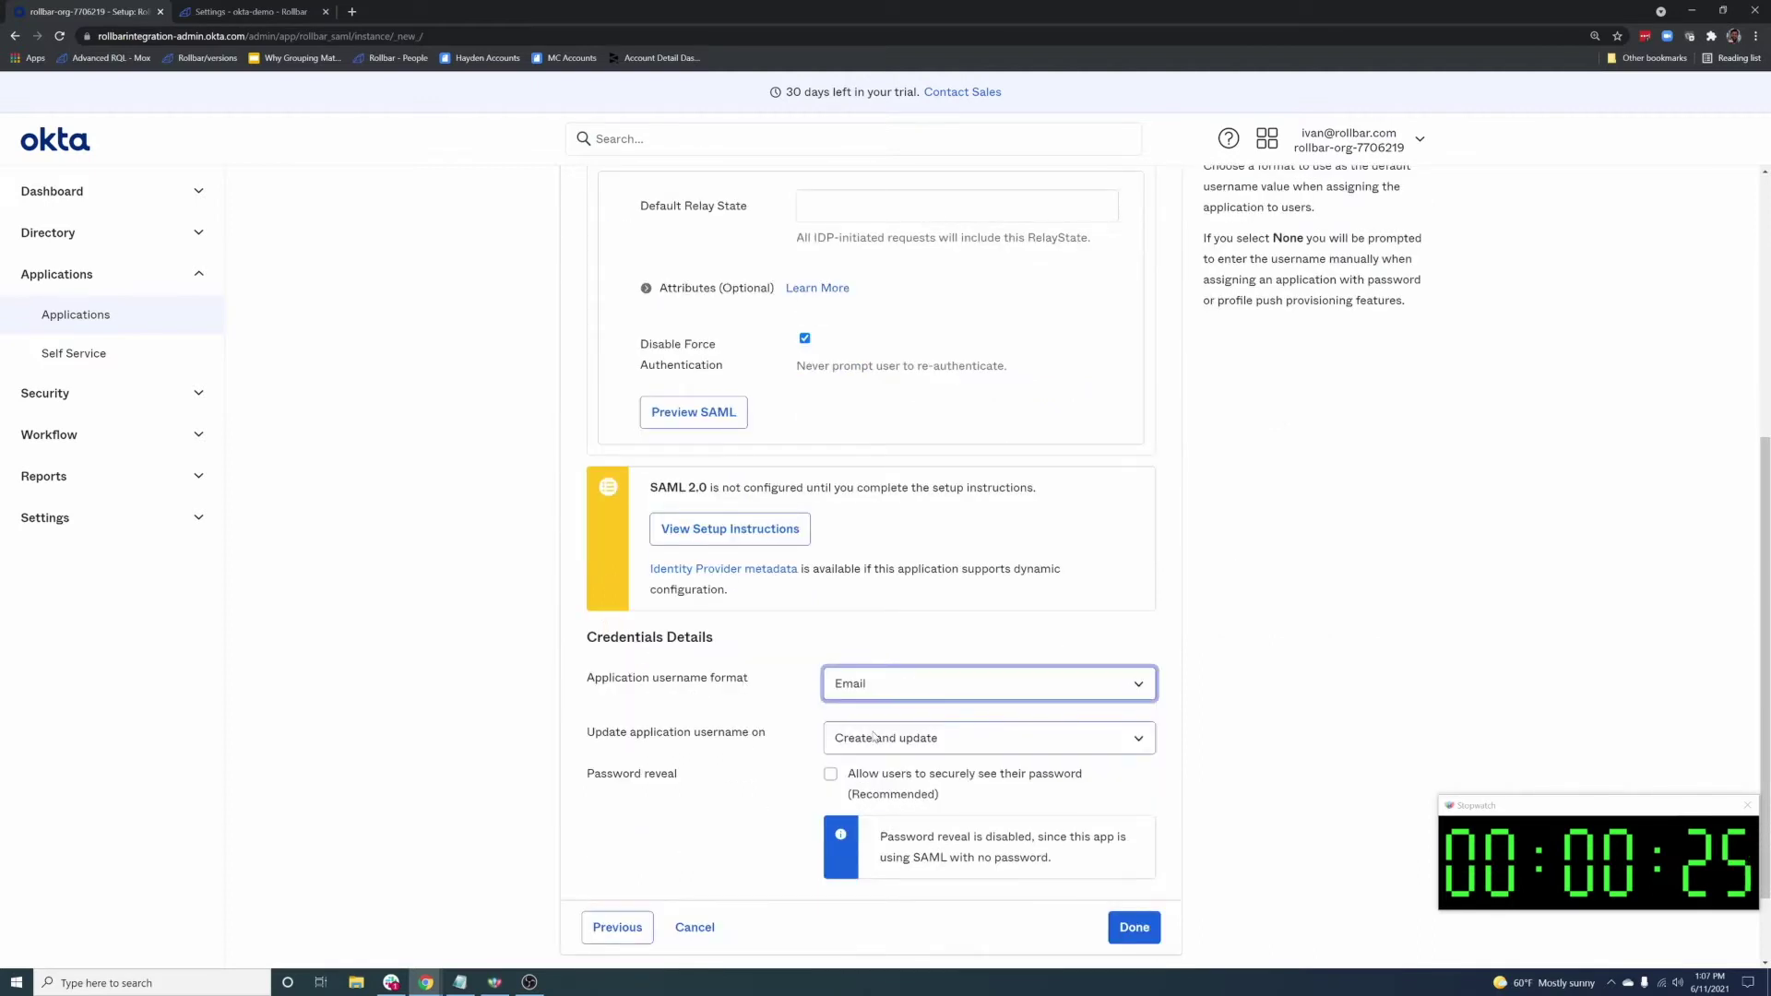
# Copy the full Identity Provider metadata XML and finish adding the Rollbar application.
pyautogui.click(682, 571)
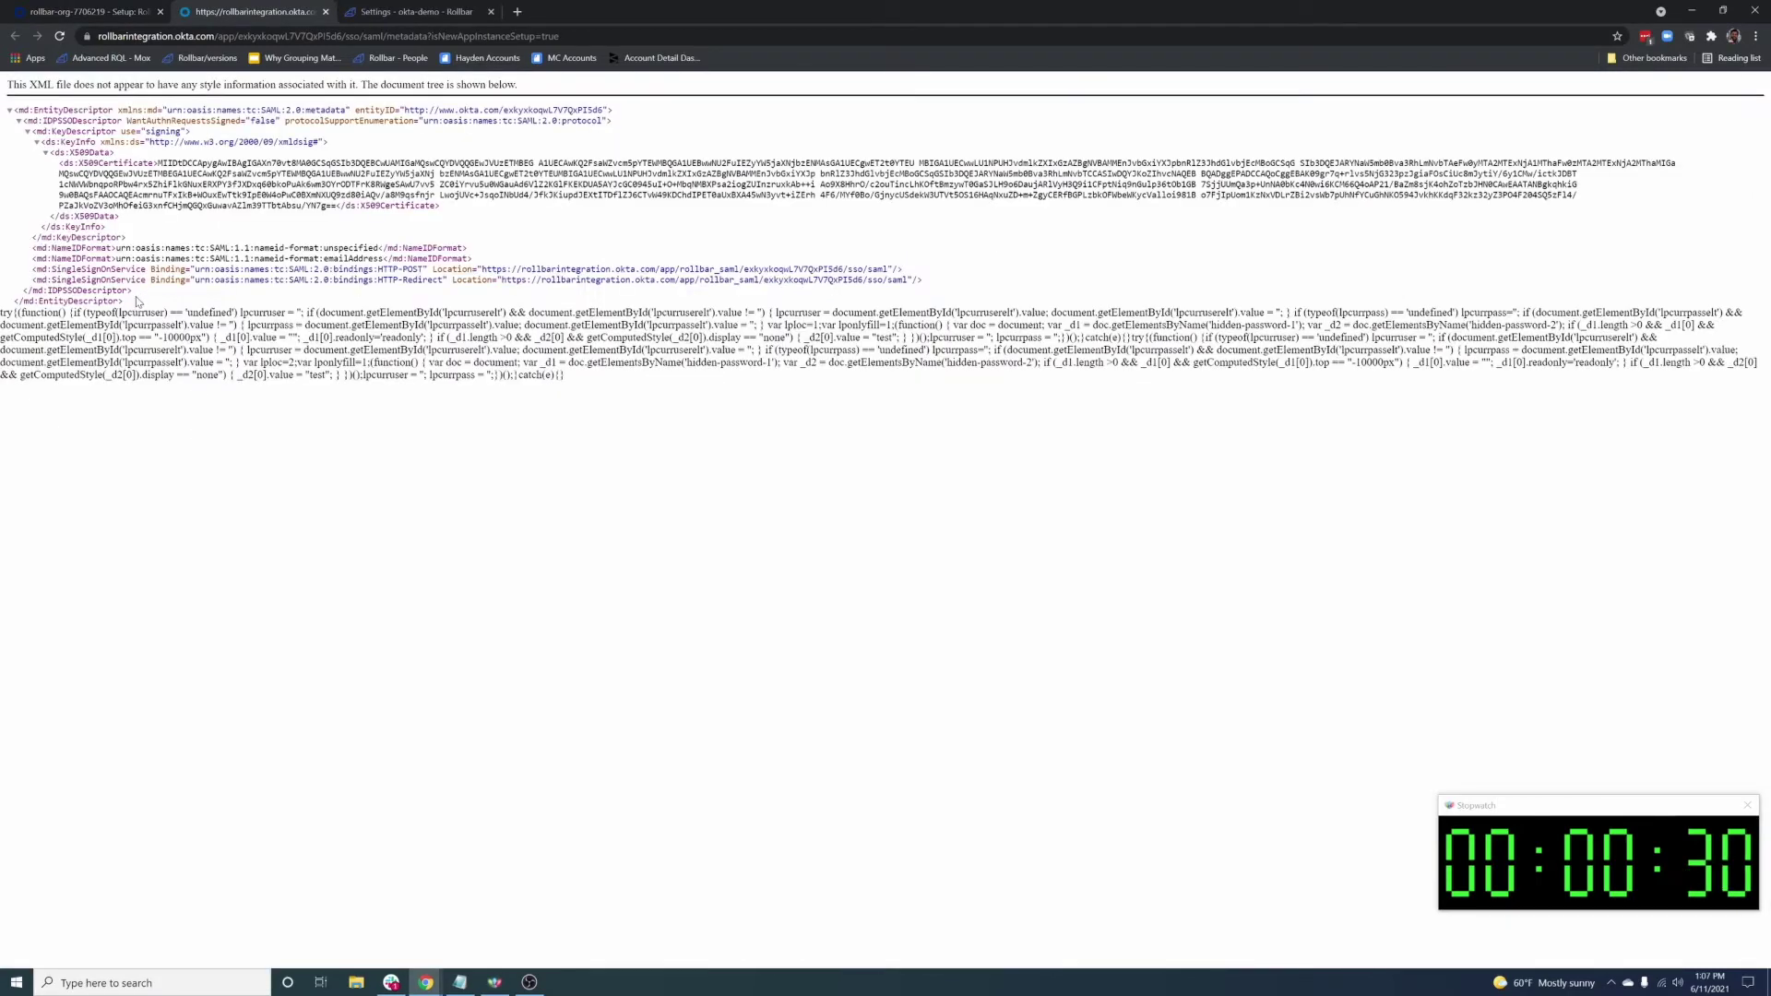
pyautogui.moveTo(137, 301); pyautogui.dragTo(13, 110)
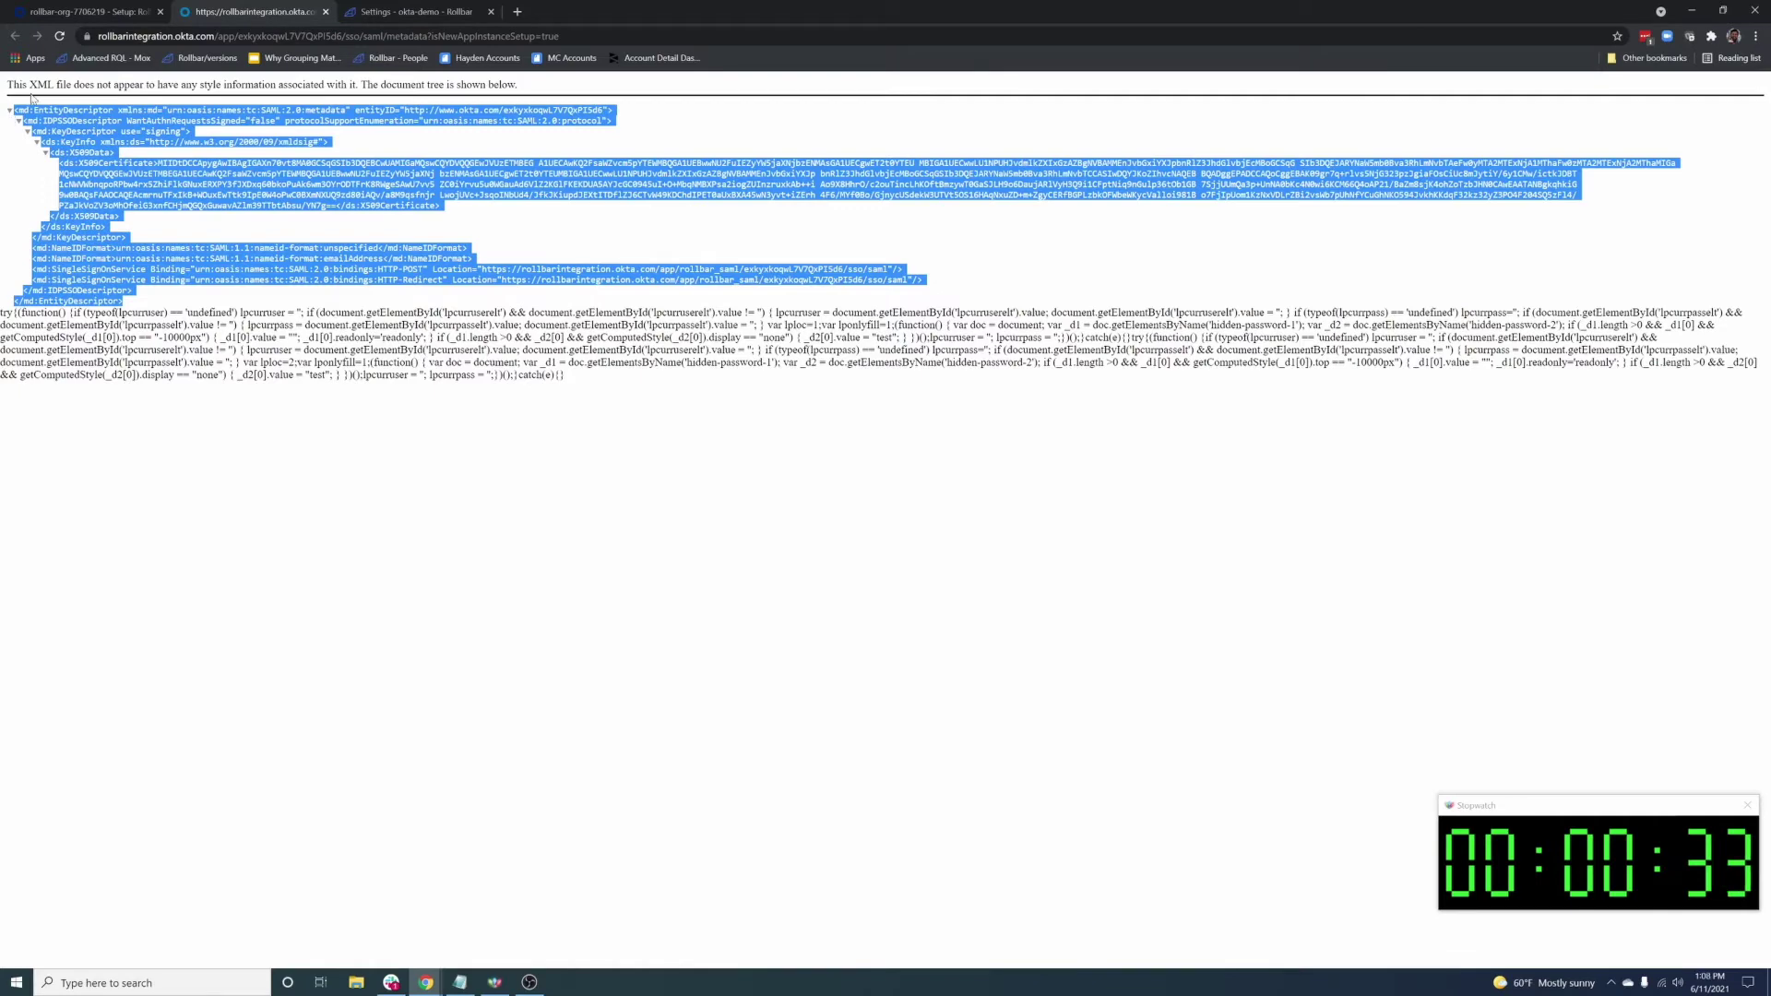
pyautogui.click(93, 12)
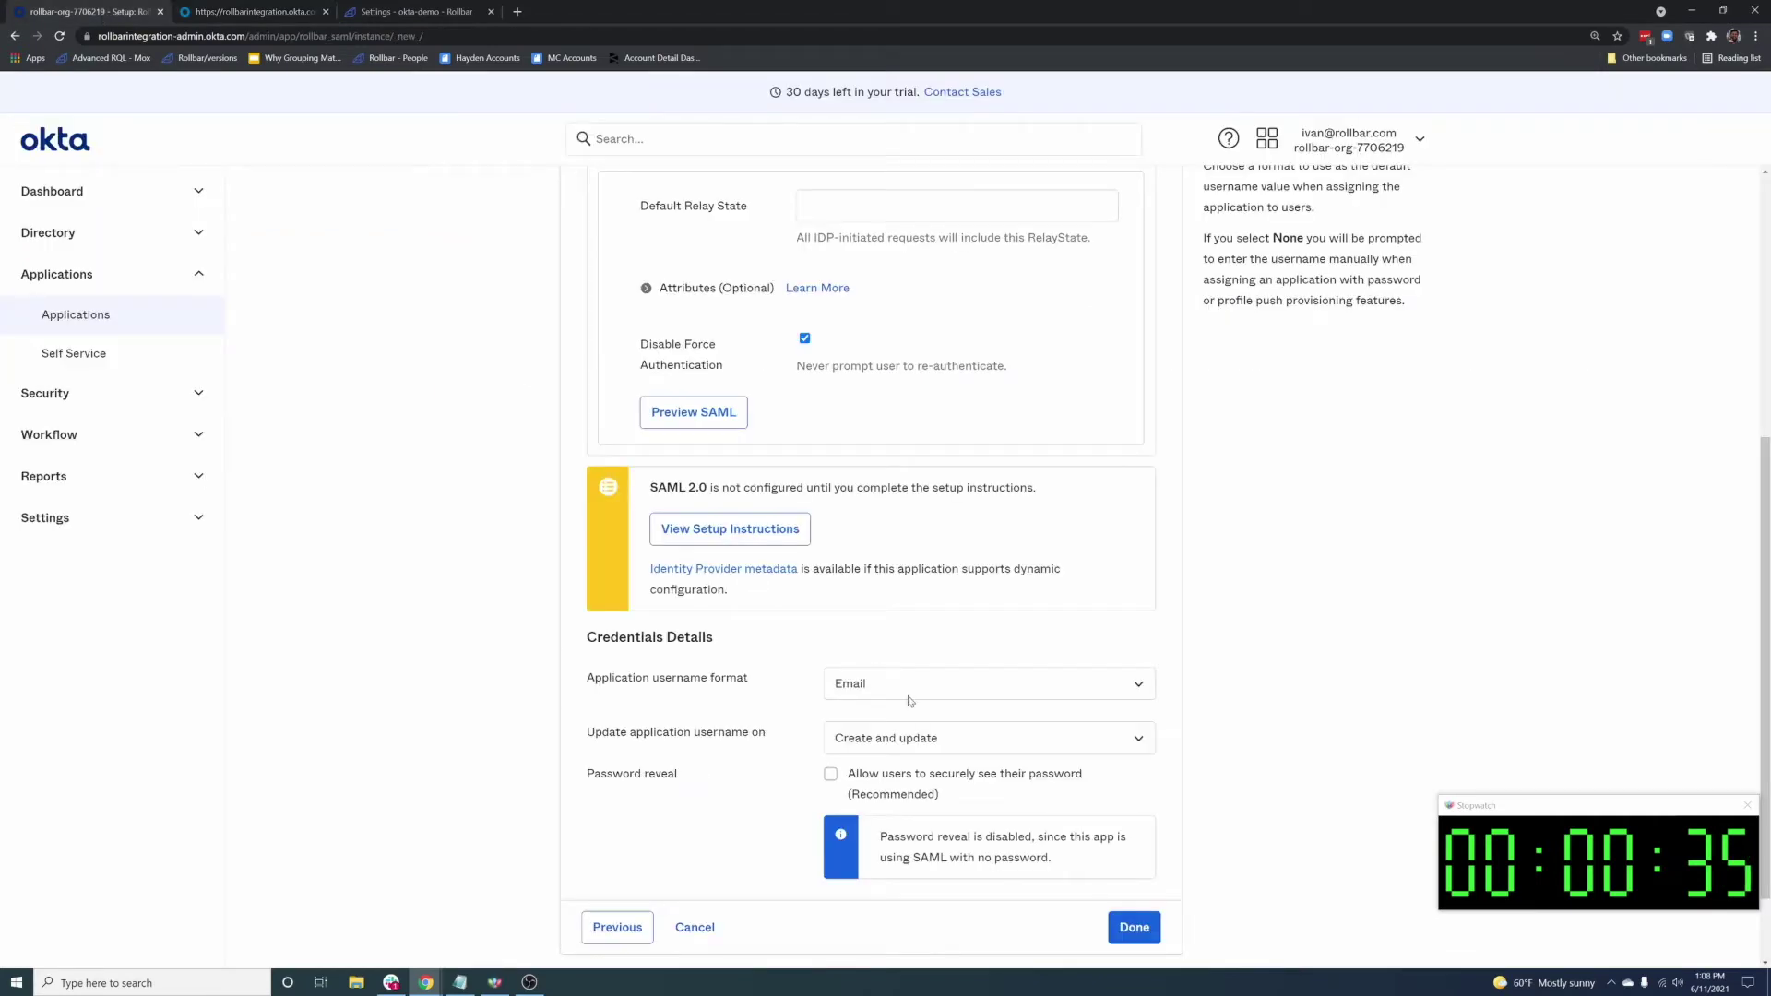
pyautogui.click(1134, 927)
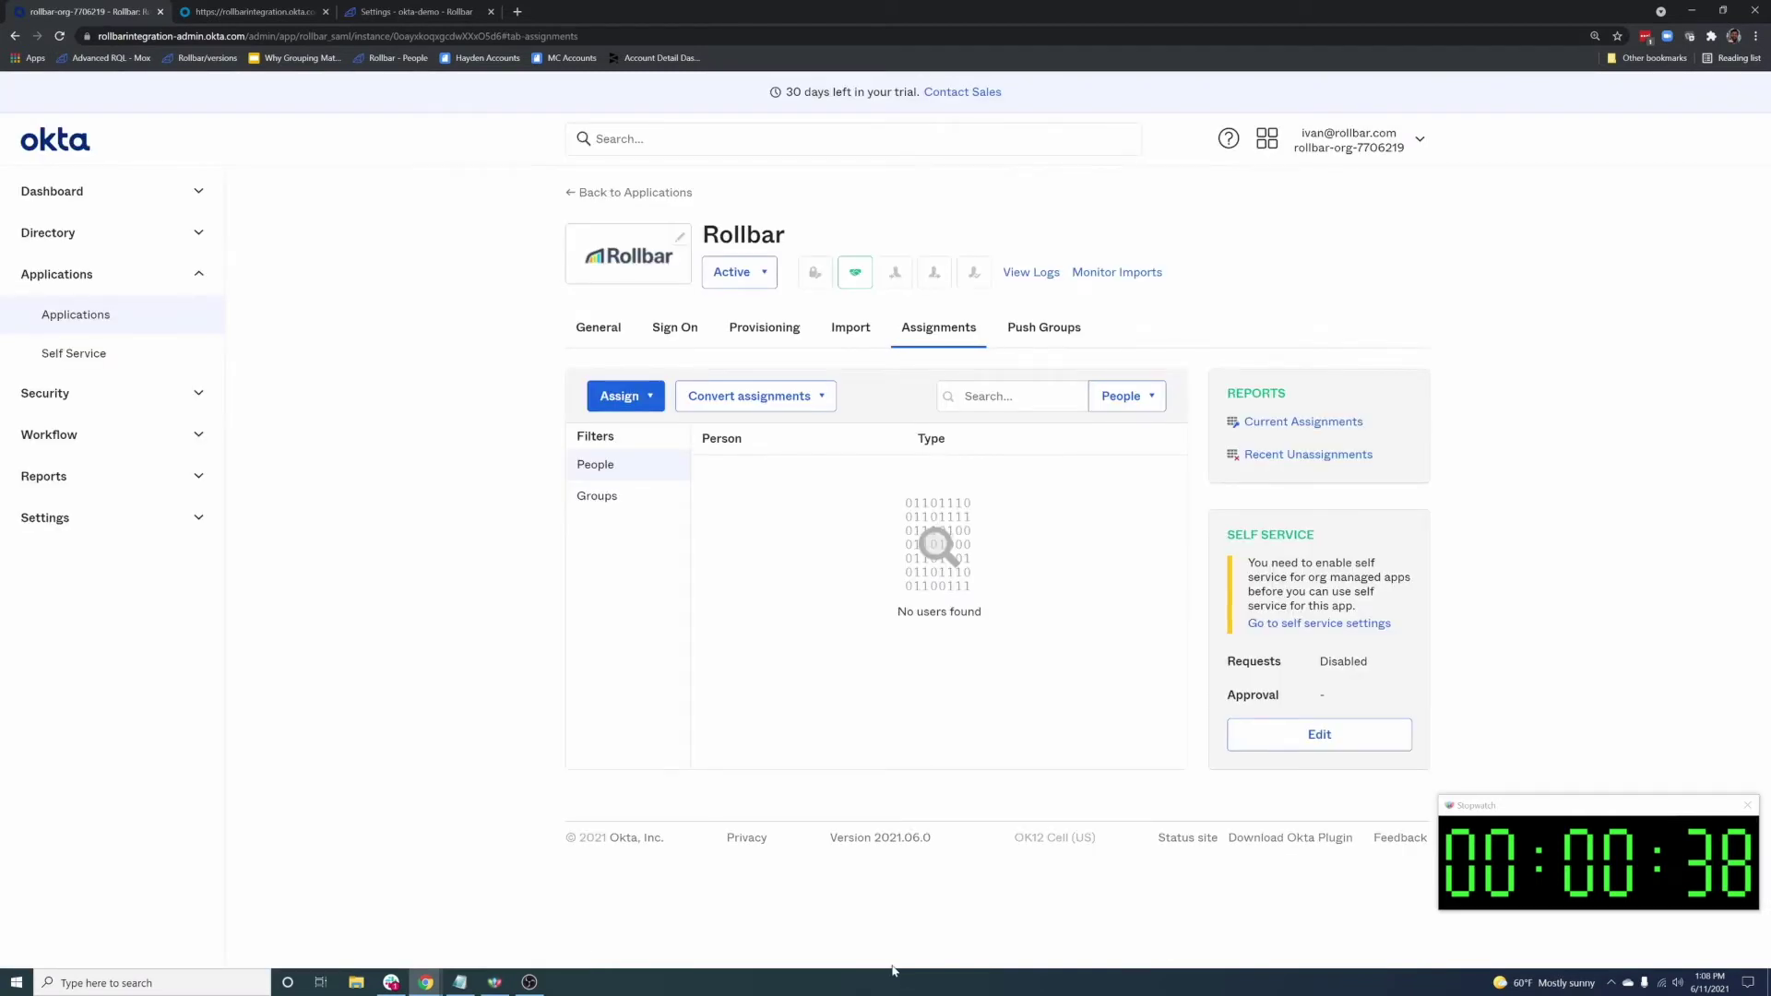
# In Rollbar's okta-demo account settings, connect Okta as the SAML identity provider using the copied metadata and save.
pyautogui.click(402, 17)
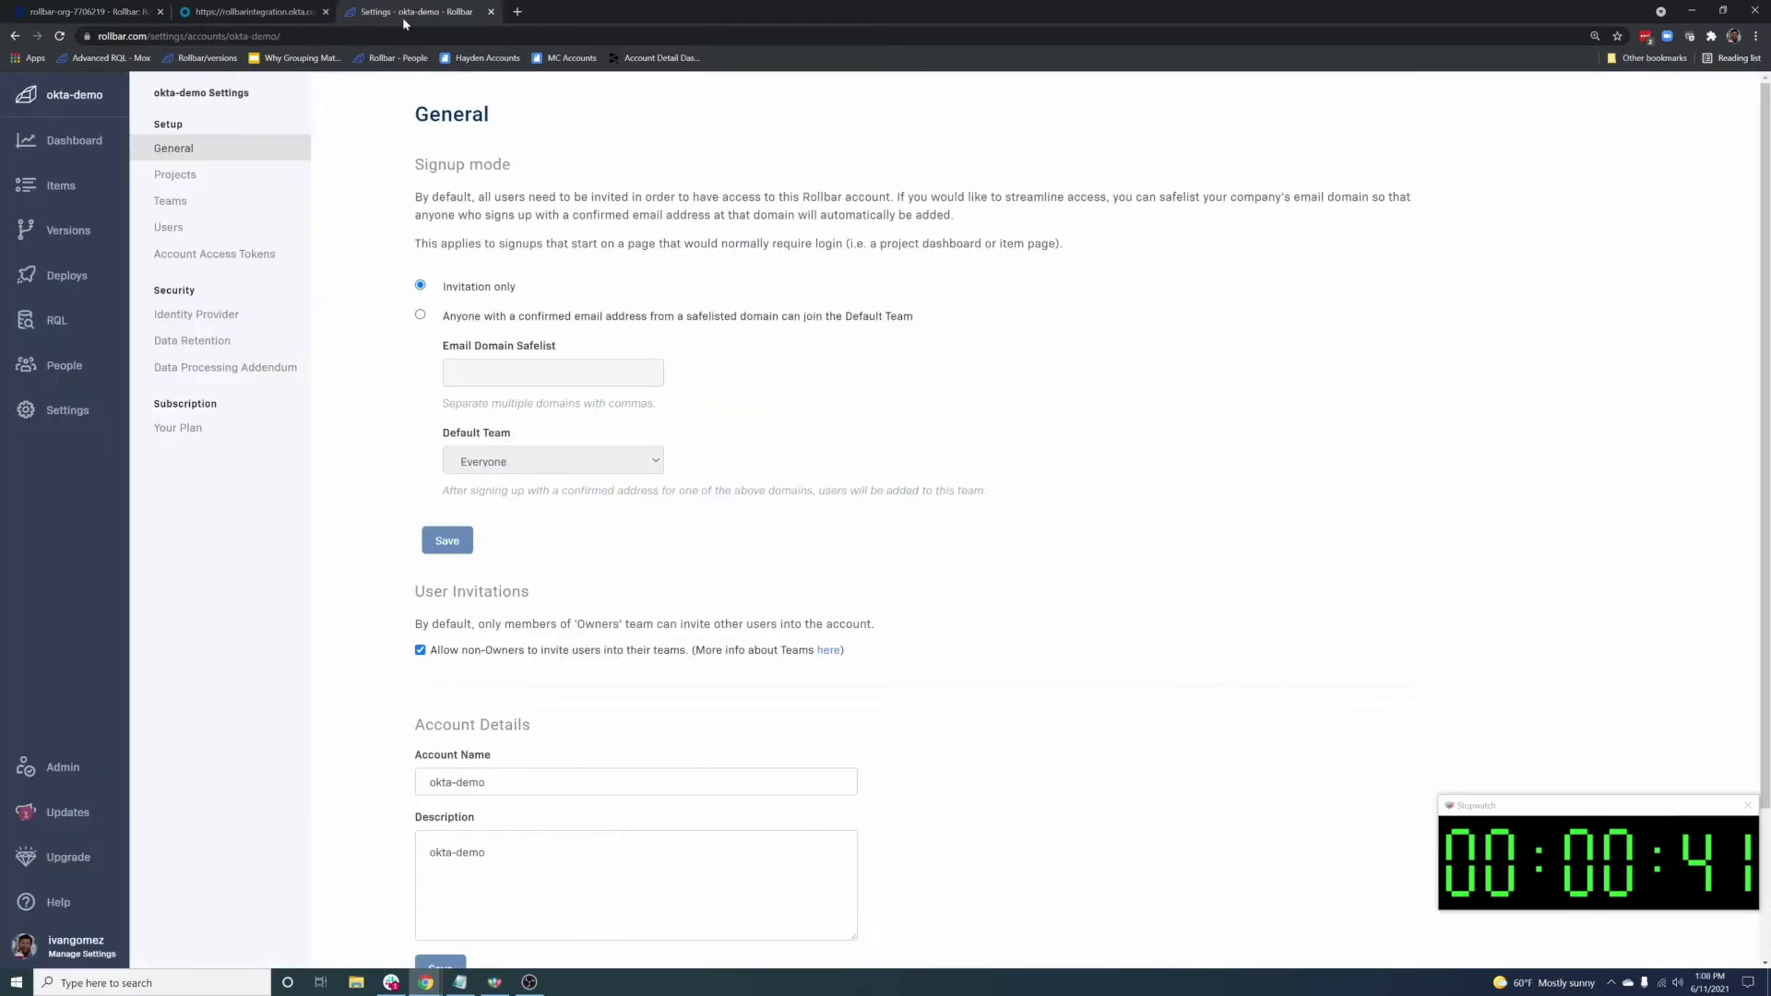
pyautogui.click(182, 316)
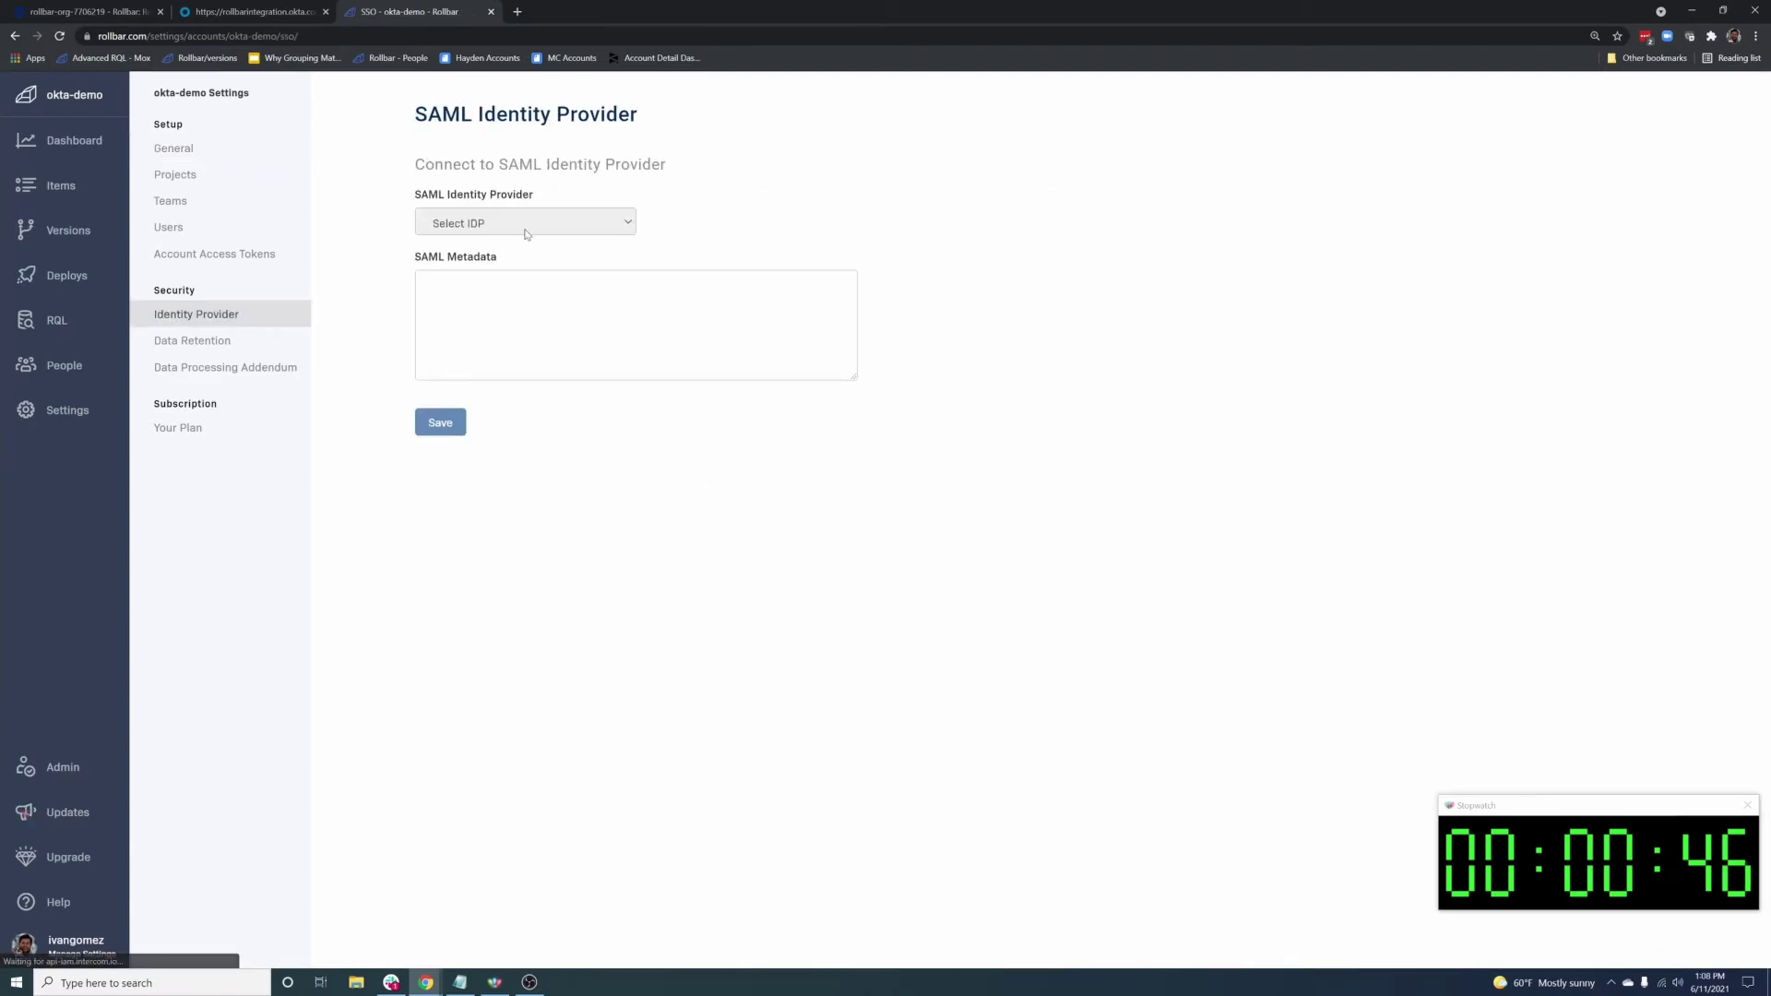
pyautogui.click(527, 226)
pyautogui.click(527, 257)
pyautogui.click(429, 277)
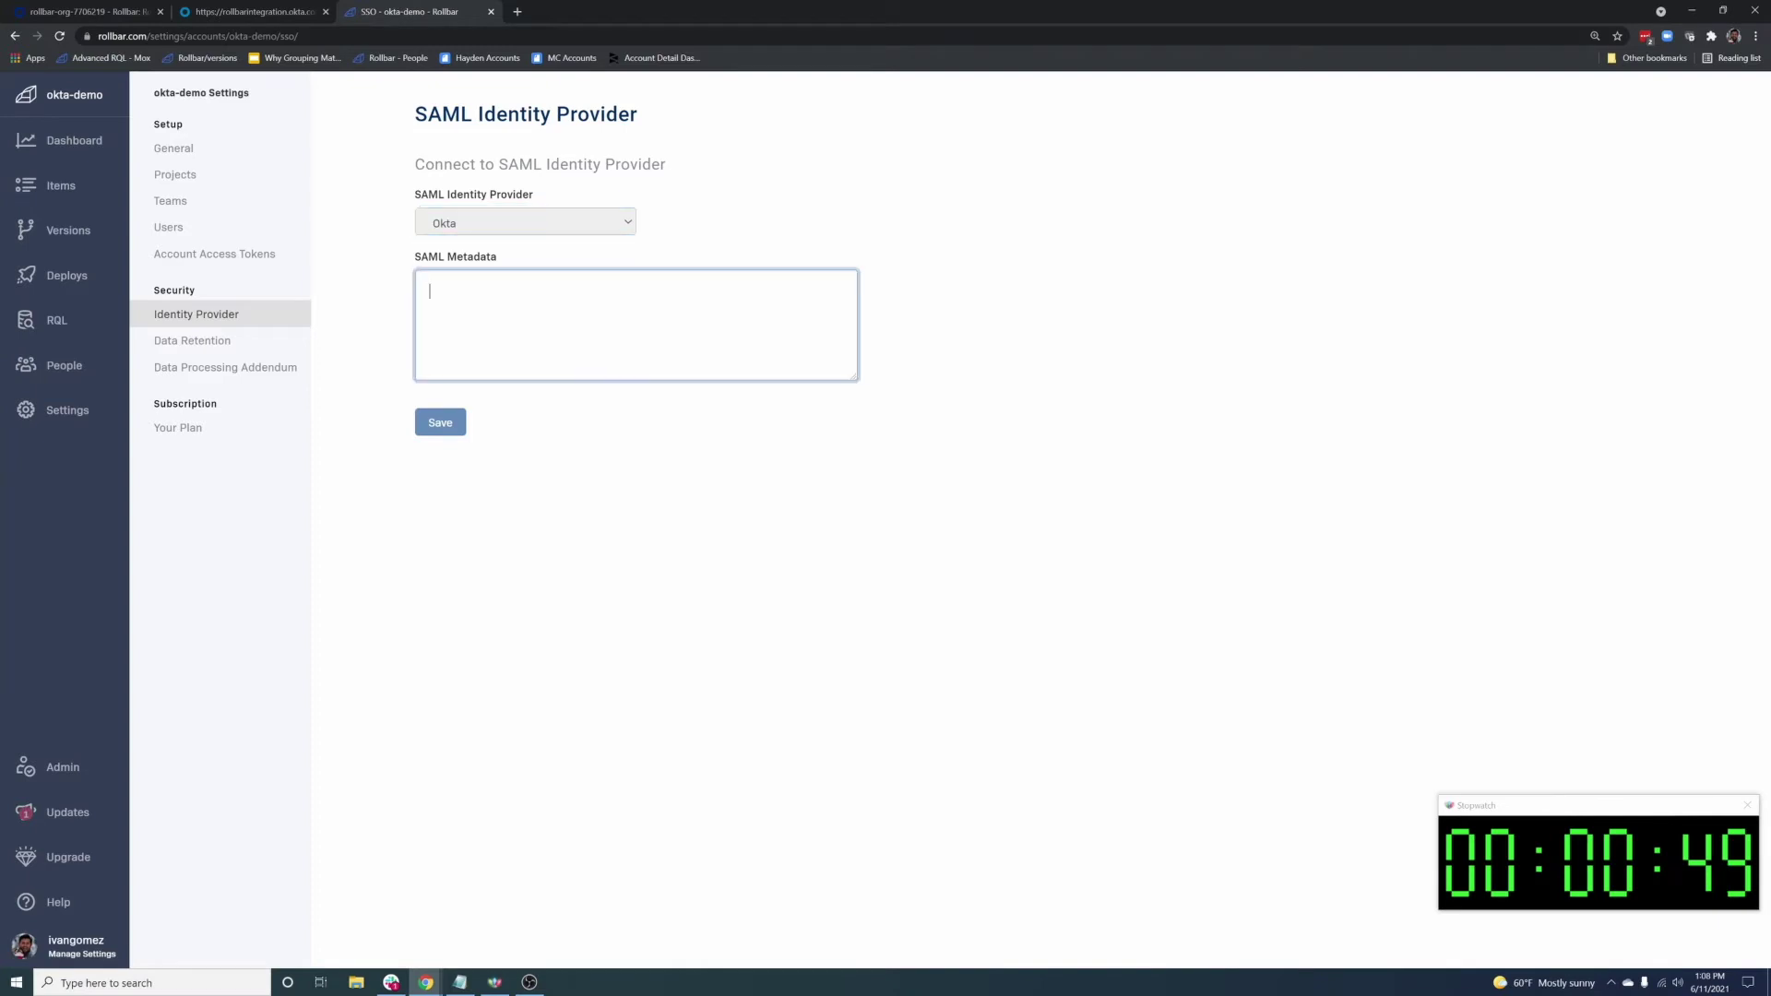
pyautogui.hotkey('ctrl', 'v')
pyautogui.click(440, 422)
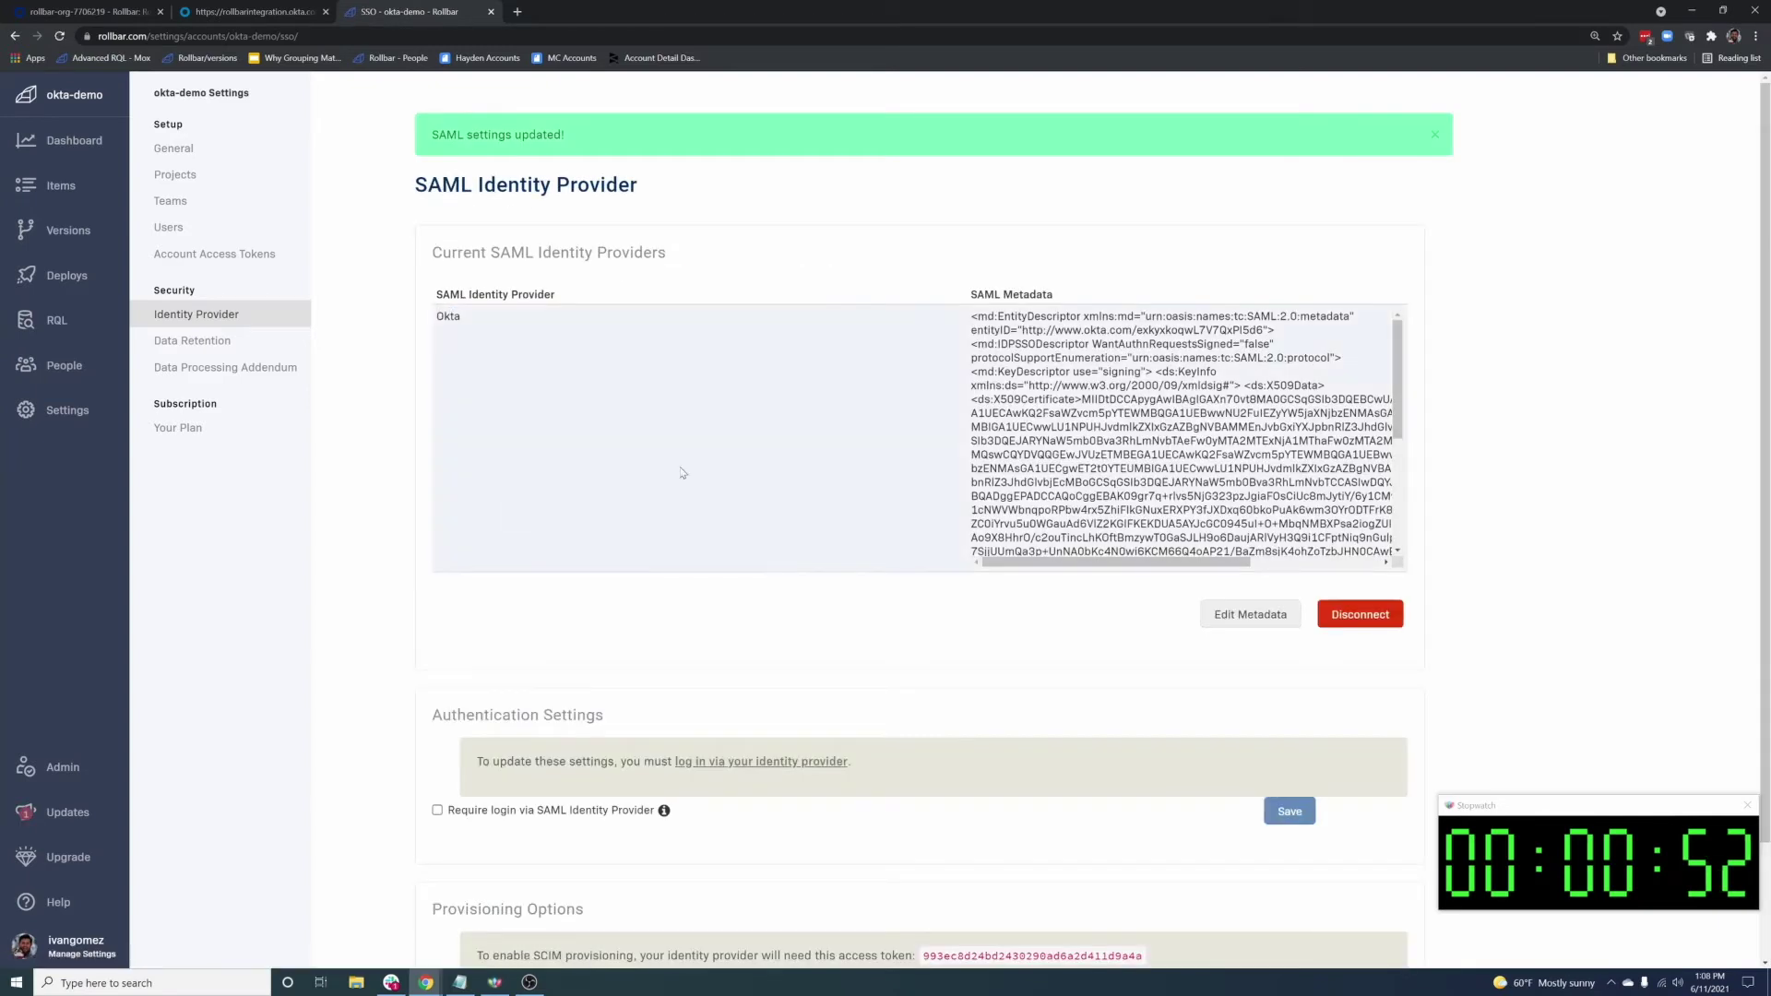
# Copy the SCIM provisioning access token, then enable user and team provisioning and save the provisioning options.
pyautogui.scroll(-2, 683, 473)
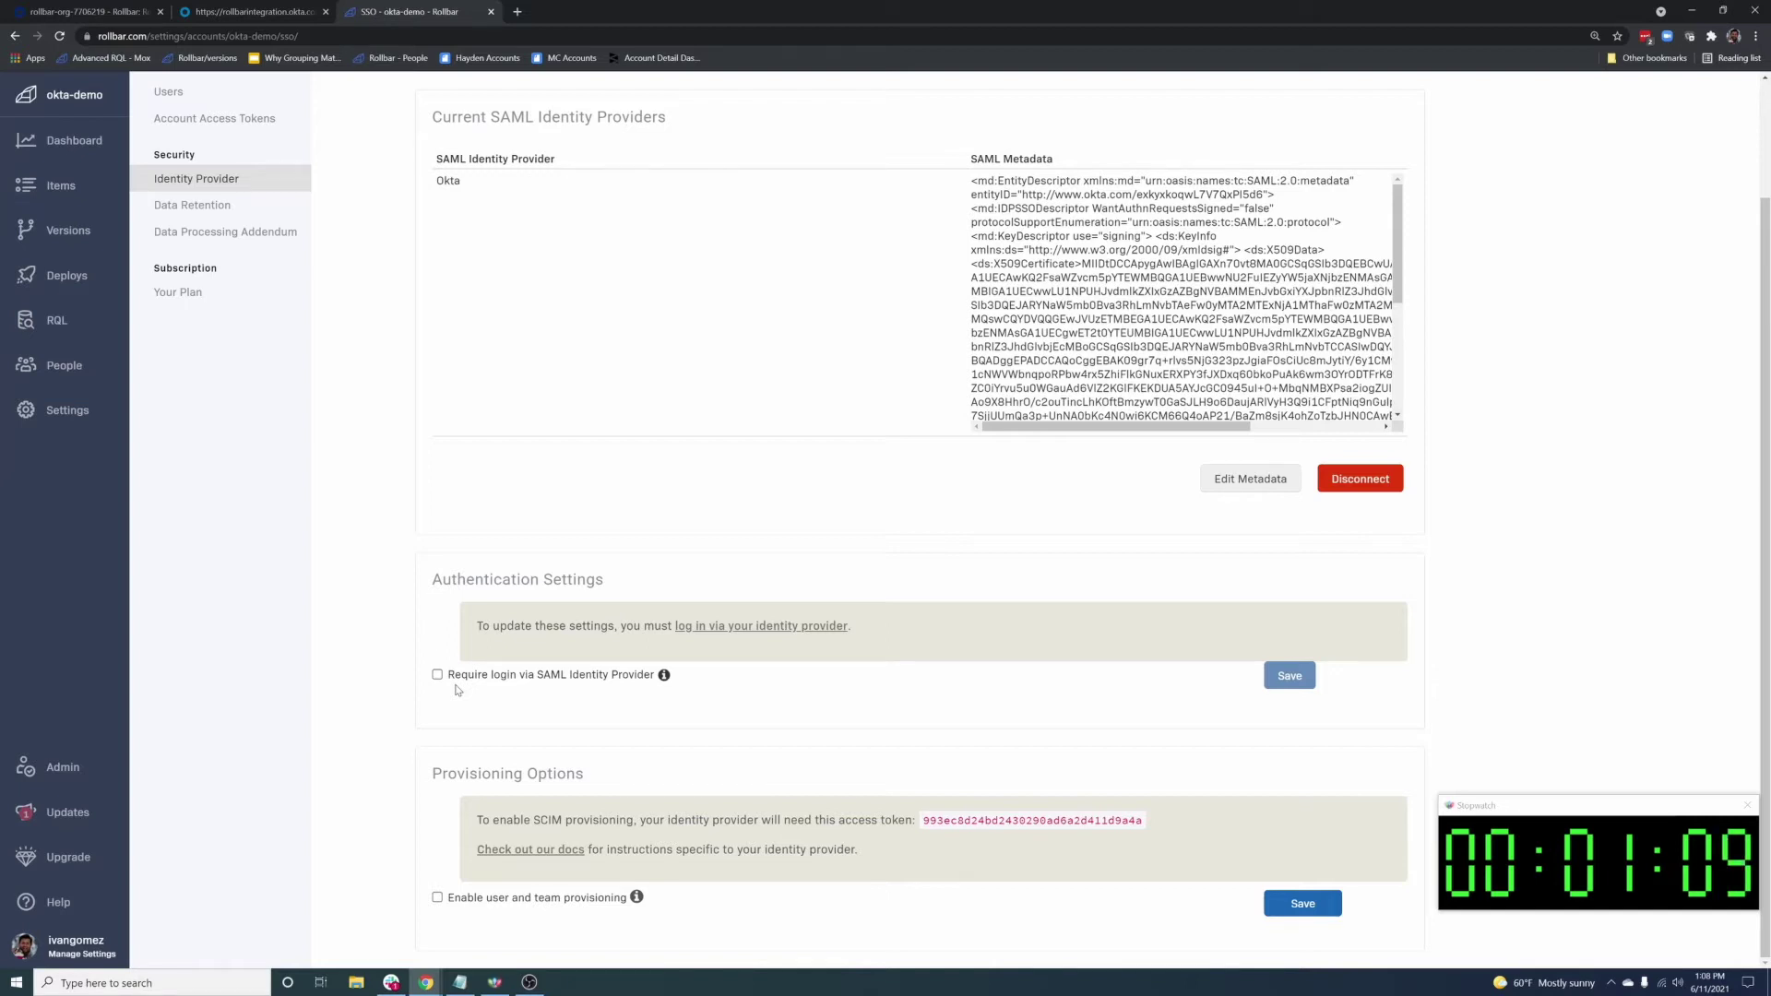
pyautogui.doubleClick(1032, 820)
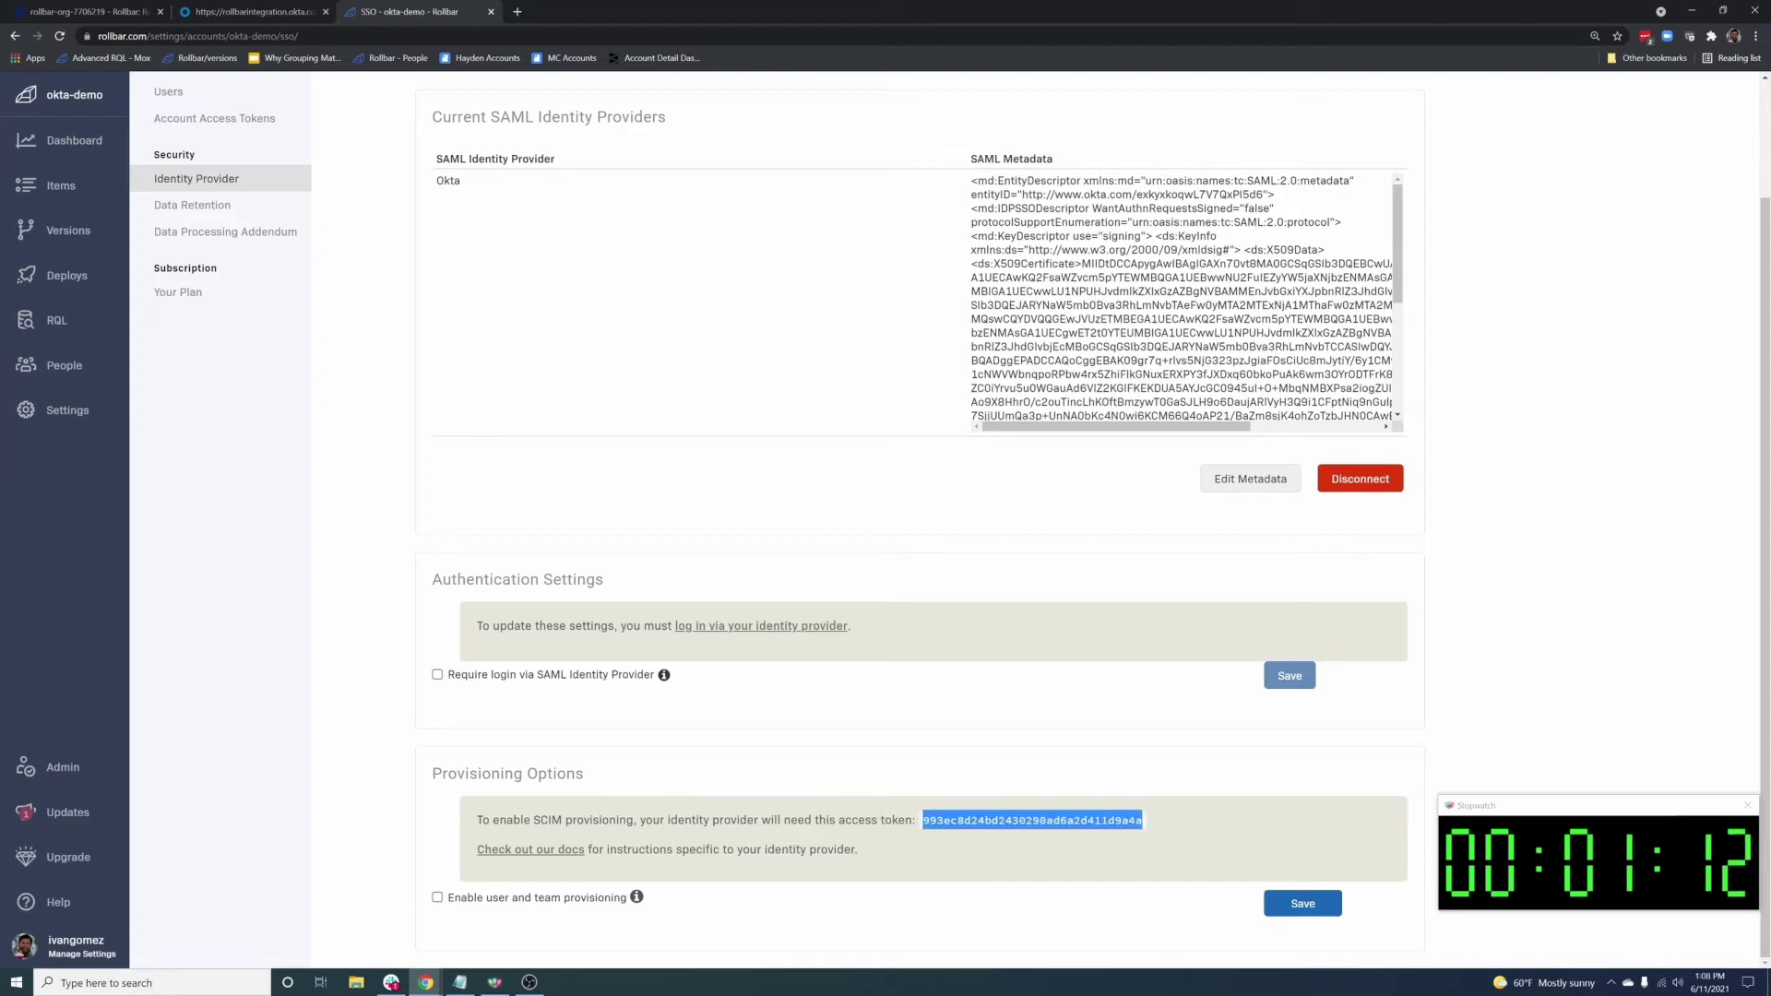
pyautogui.click(437, 898)
pyautogui.click(1295, 909)
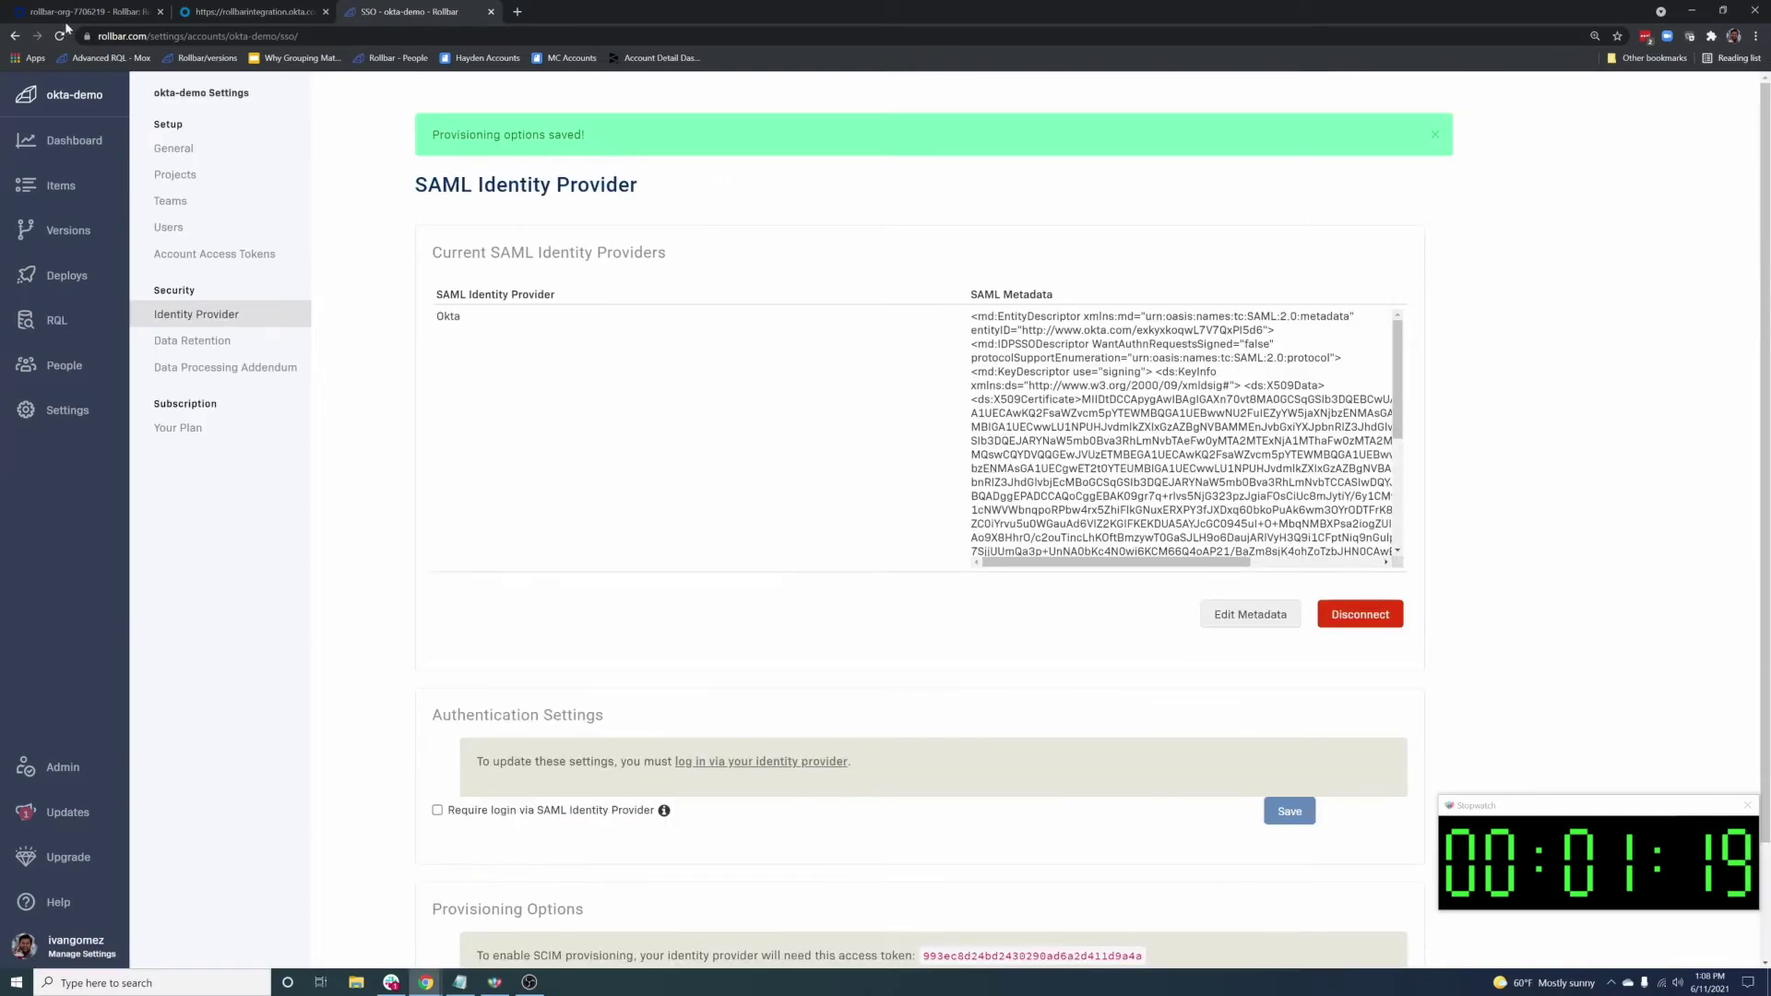
# Enable API integration in the Okta Rollbar app's provisioning settings, paste the API token, test the credentials and save without updating the stored password.
pyautogui.hotkey('ctrl', 'shift', 'Tab')
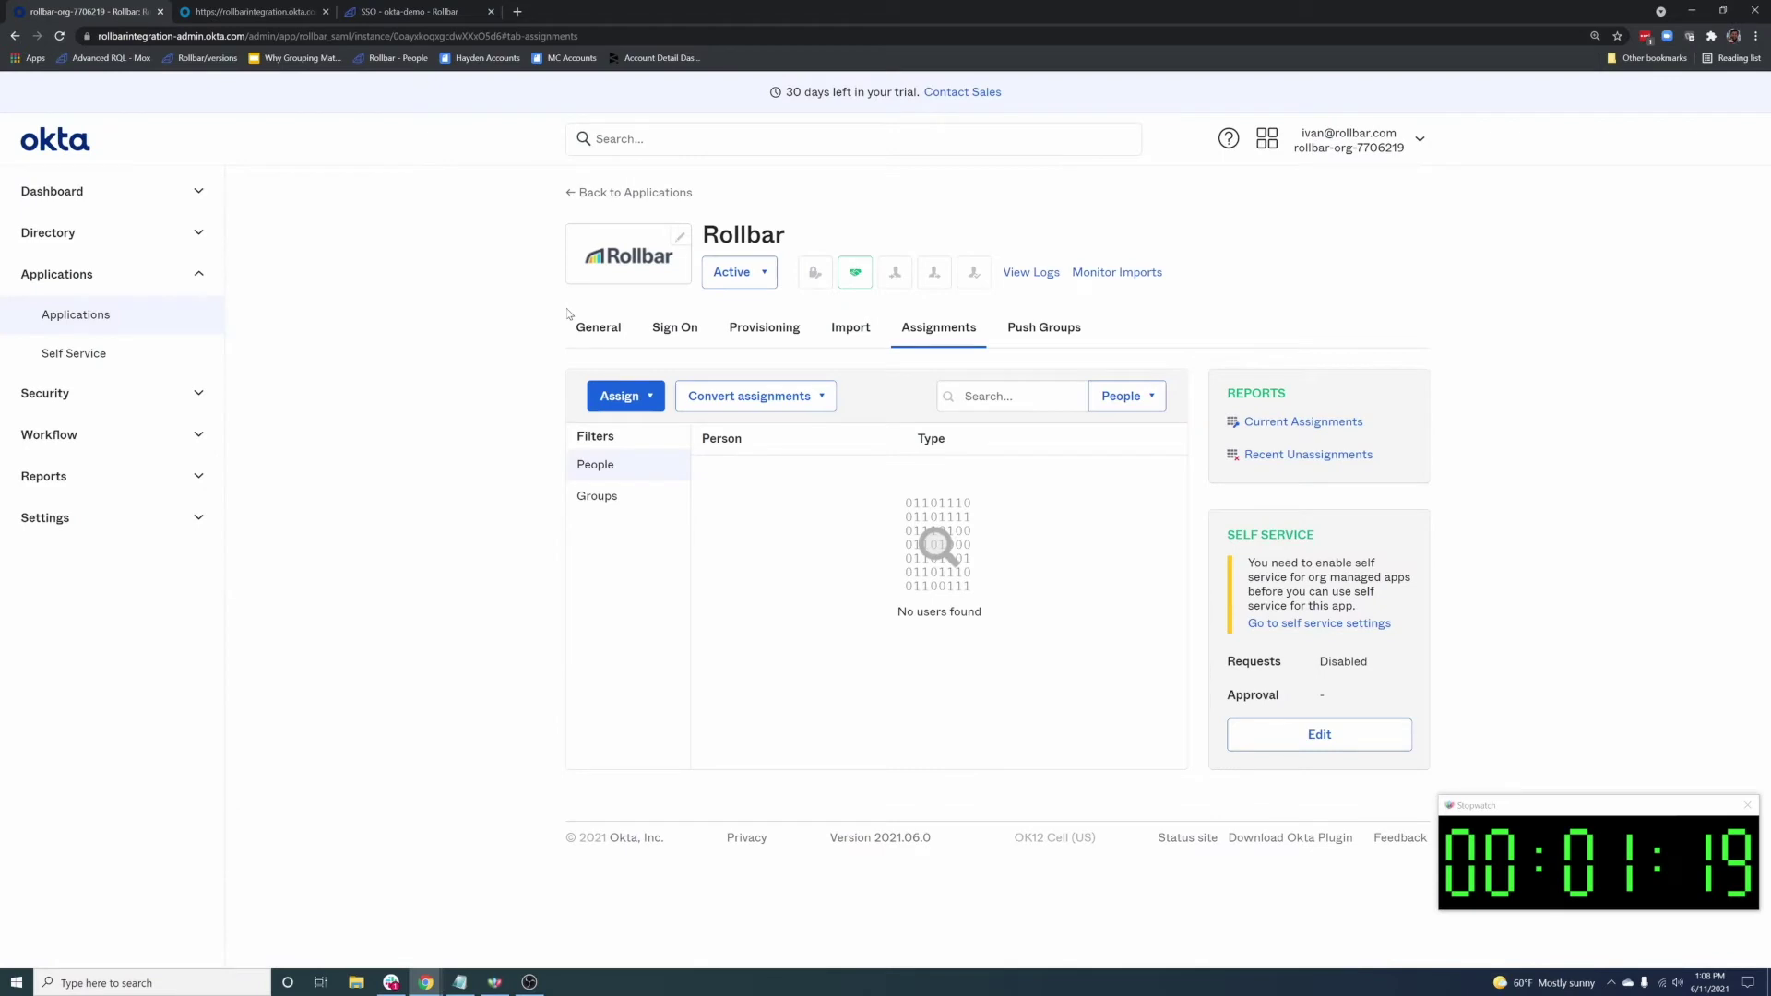
pyautogui.click(764, 328)
pyautogui.click(1107, 718)
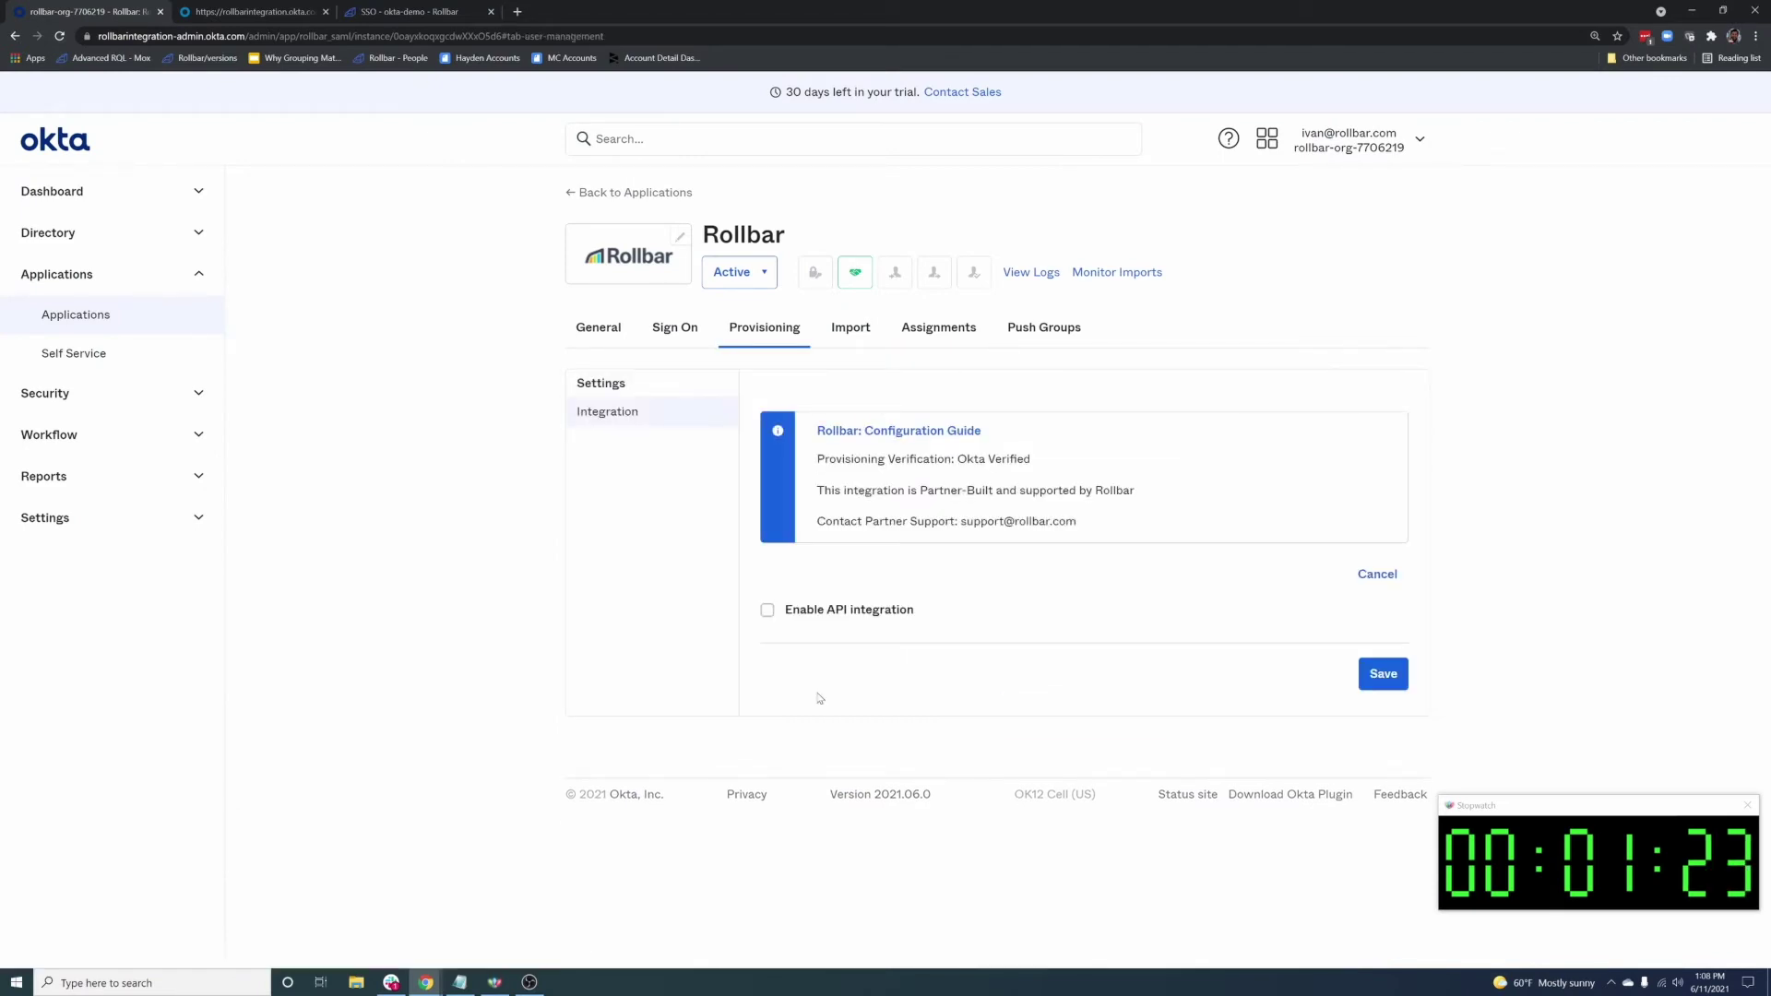
pyautogui.click(768, 610)
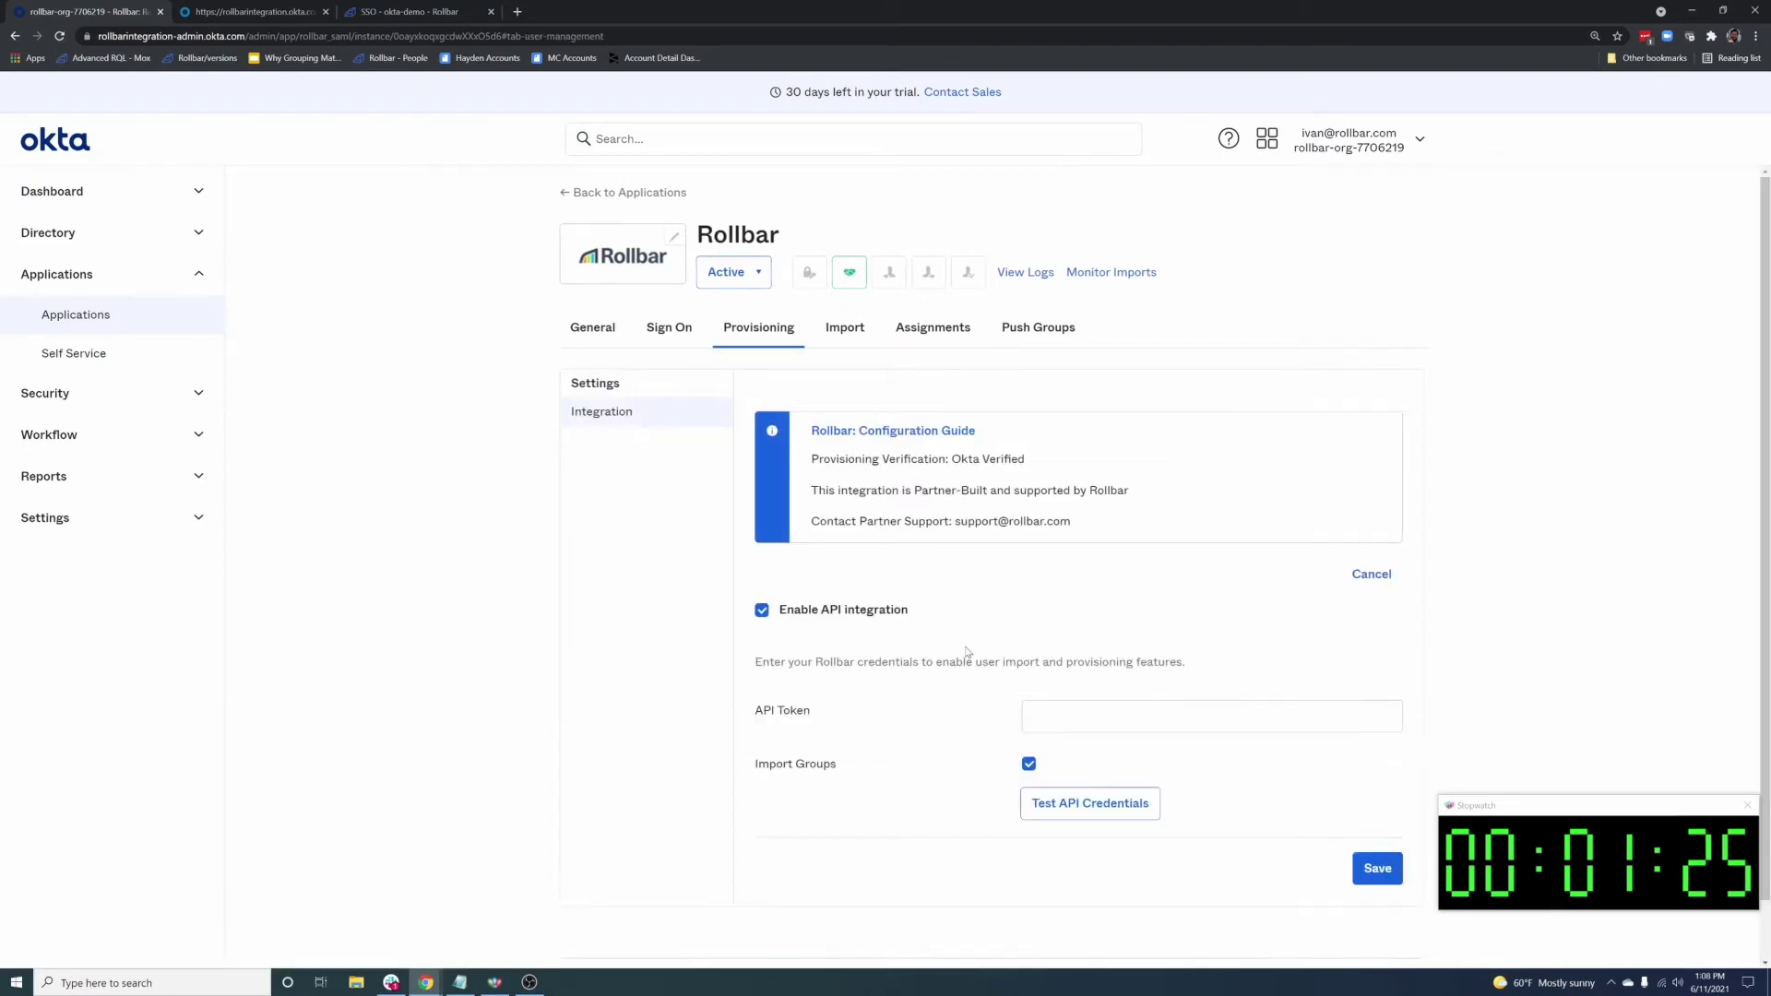
pyautogui.click(1021, 707)
pyautogui.hotkey('ctrl', 'v')
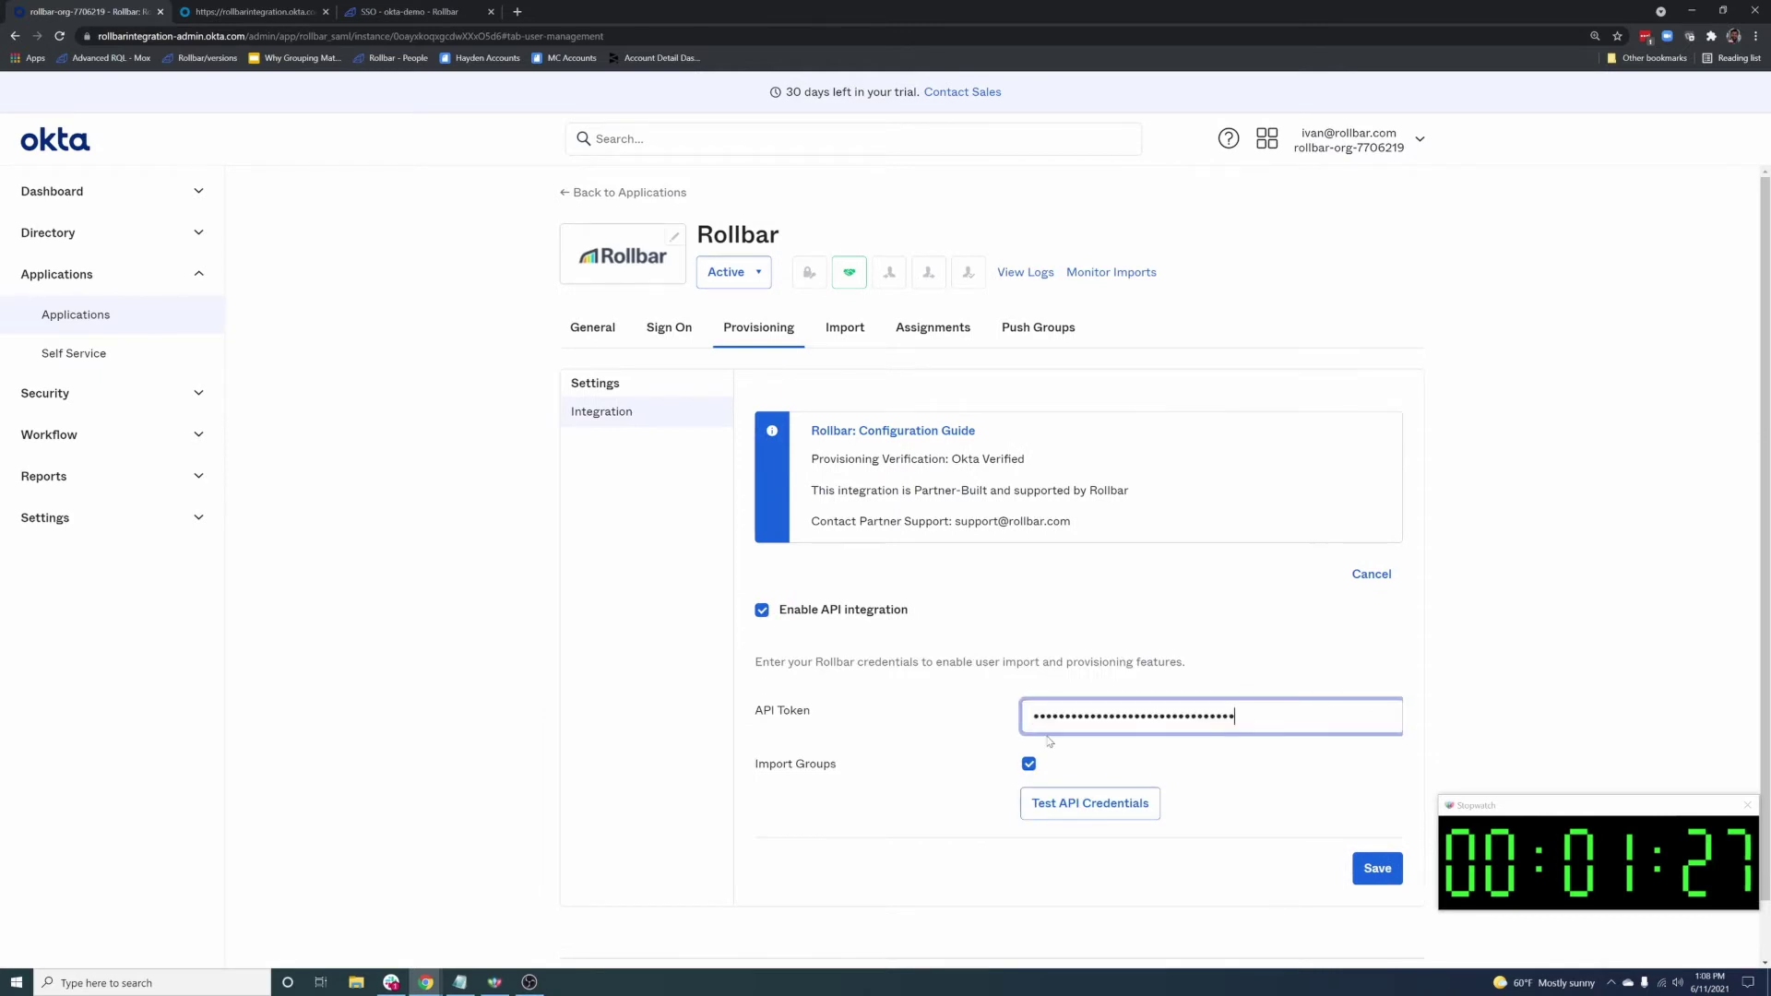
pyautogui.press('Return')
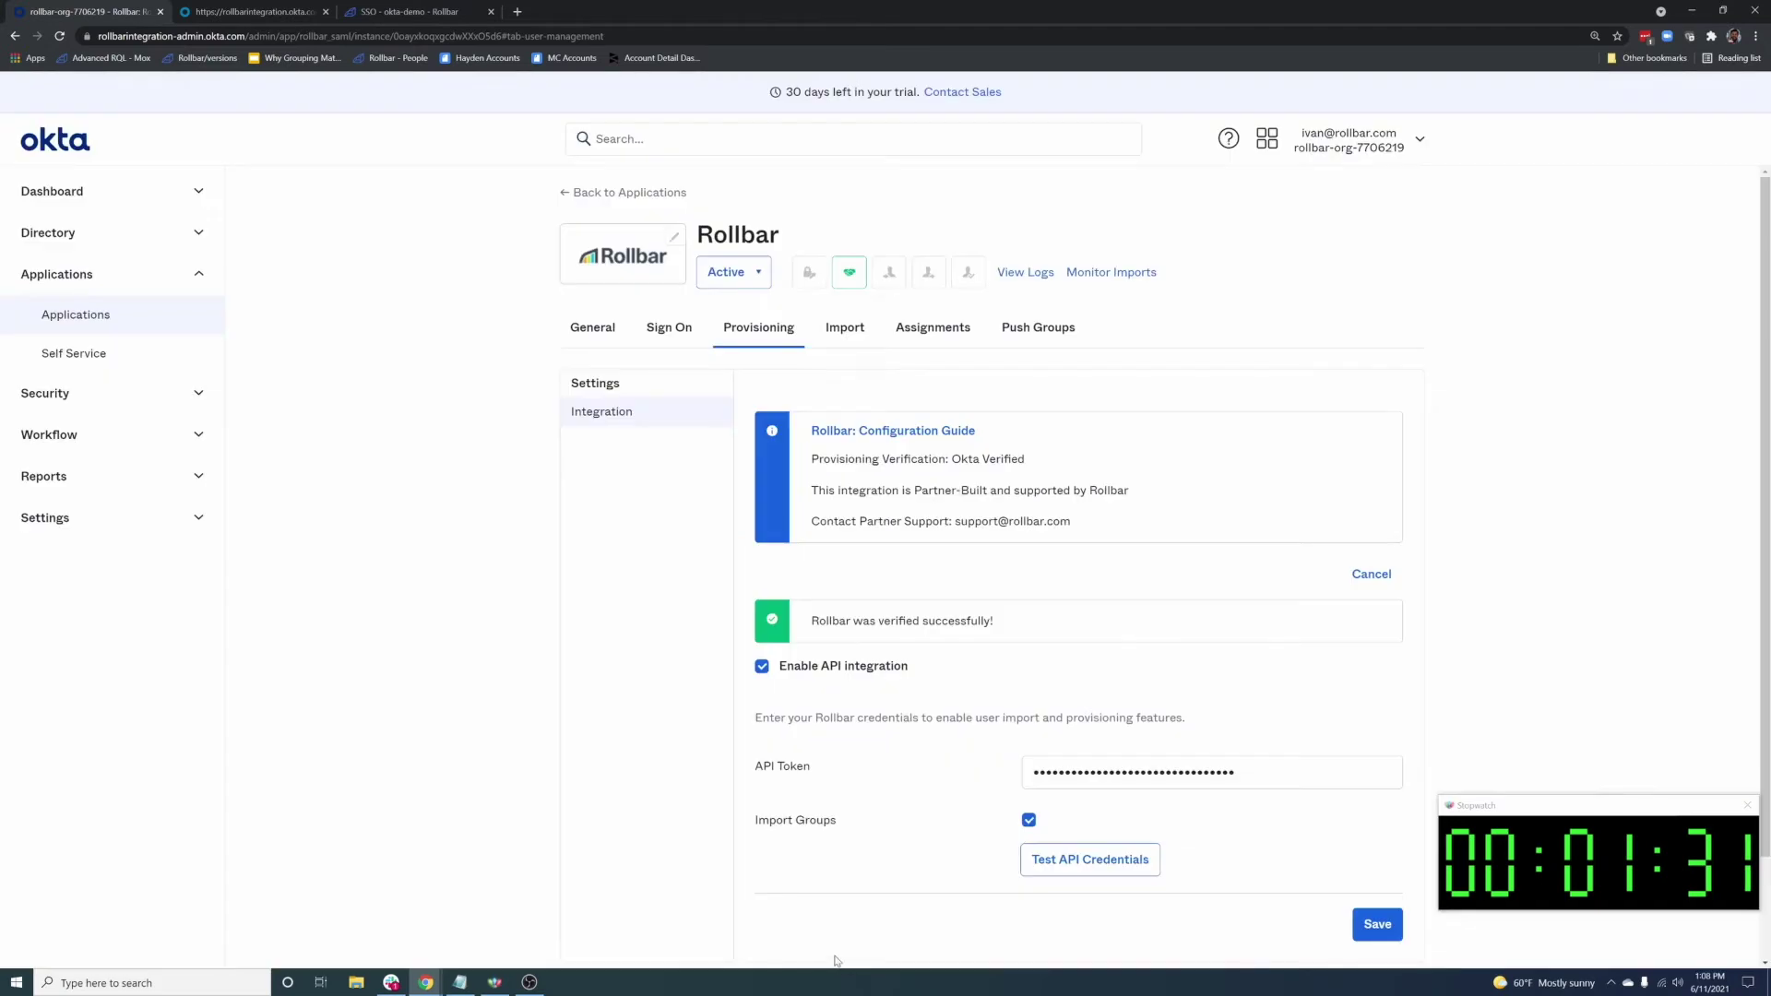
pyautogui.press('Return')
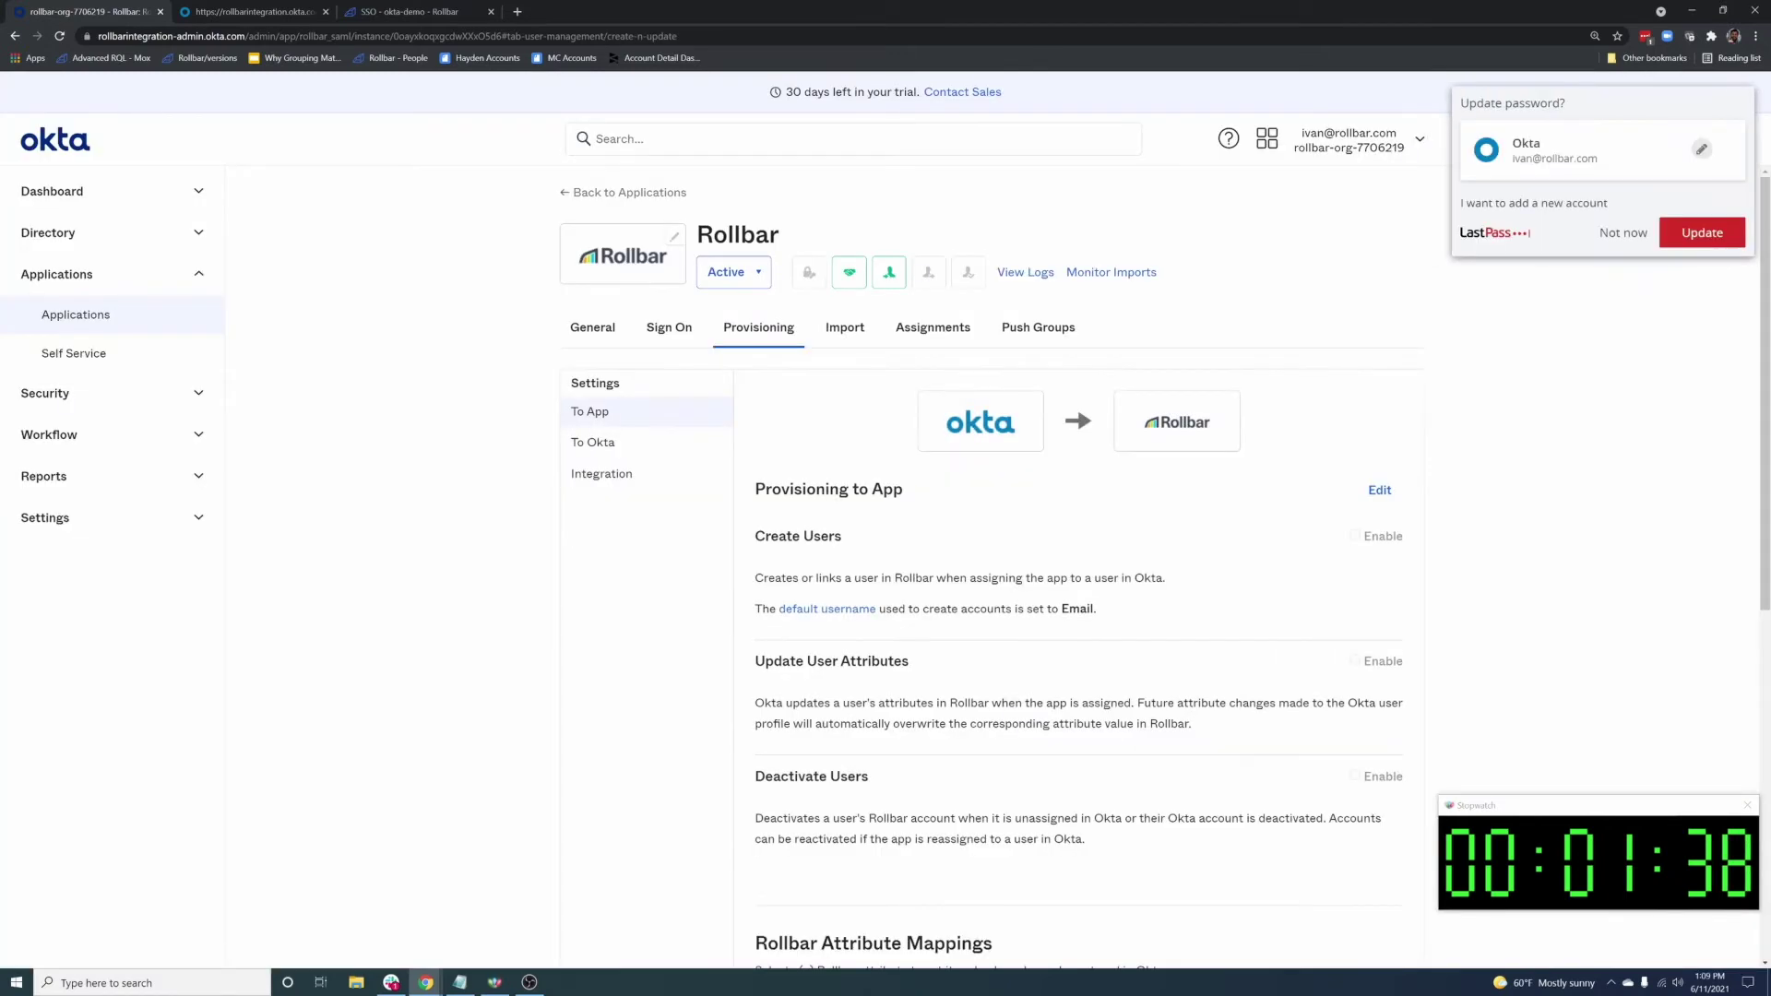
pyautogui.click(1616, 235)
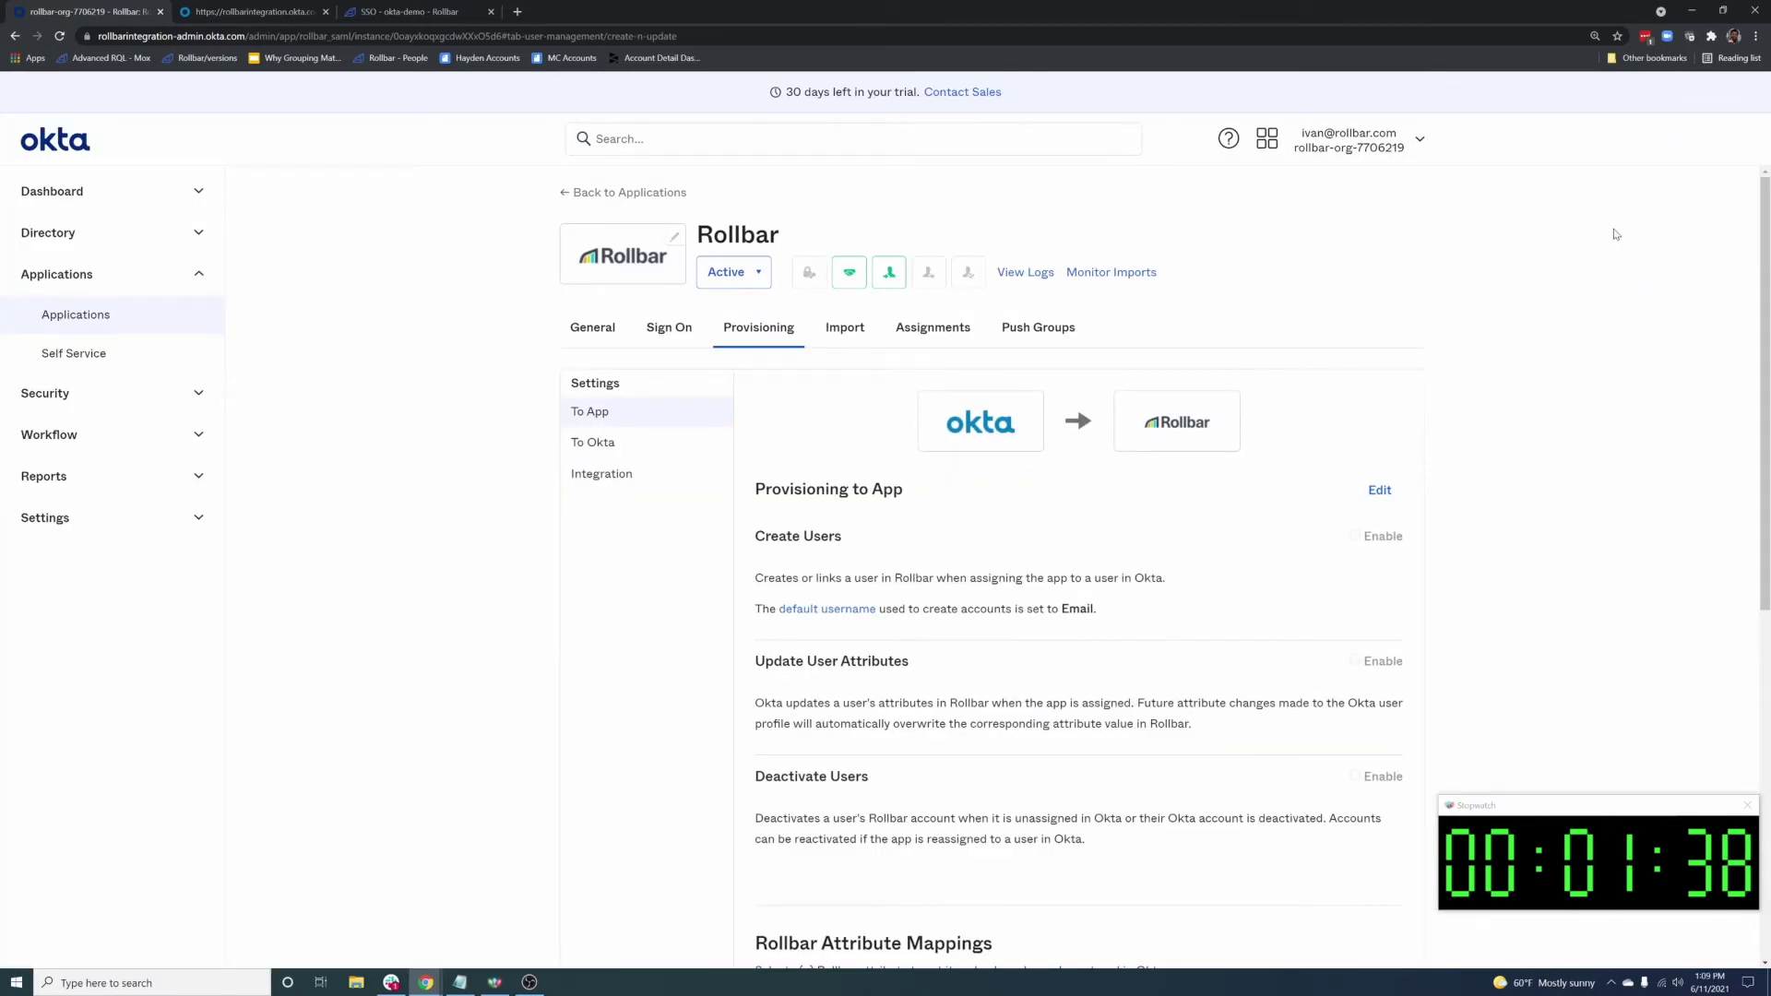
# Enable Create Users, Update User Attributes and Deactivate Users for provisioning to Rollbar, and save.
pyautogui.scroll(-2, 976, 309)
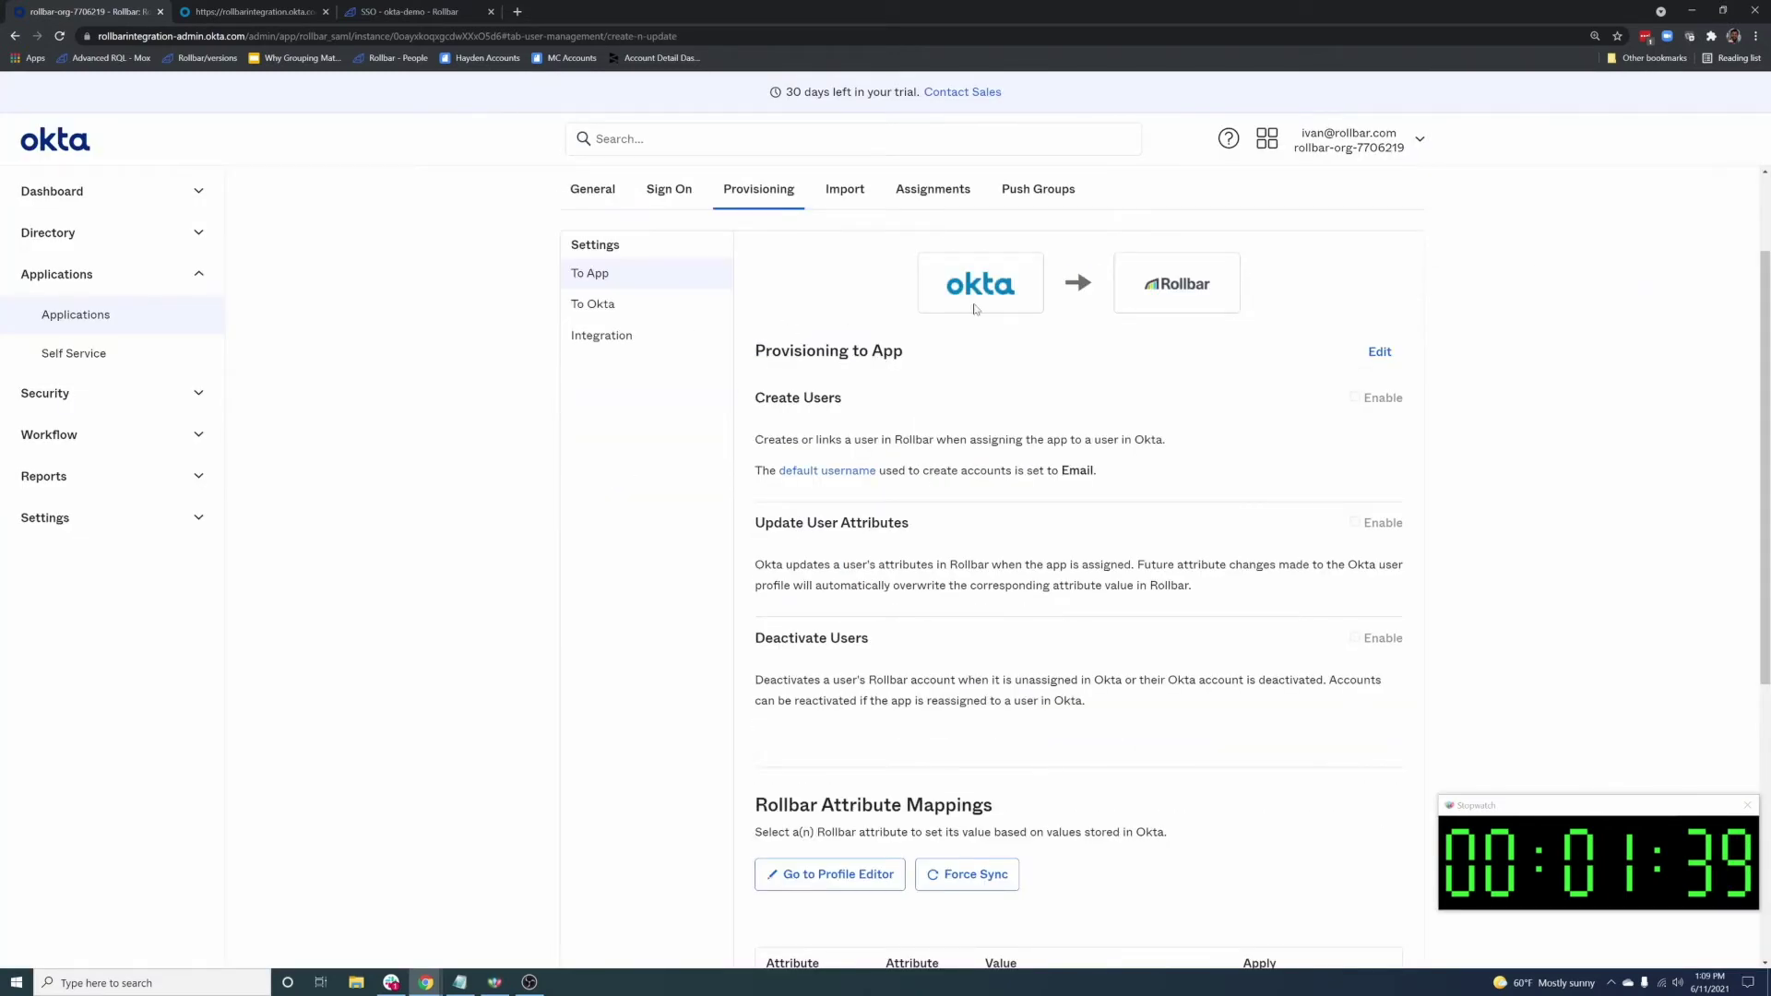
pyautogui.click(1380, 351)
pyautogui.click(1347, 398)
pyautogui.click(1347, 523)
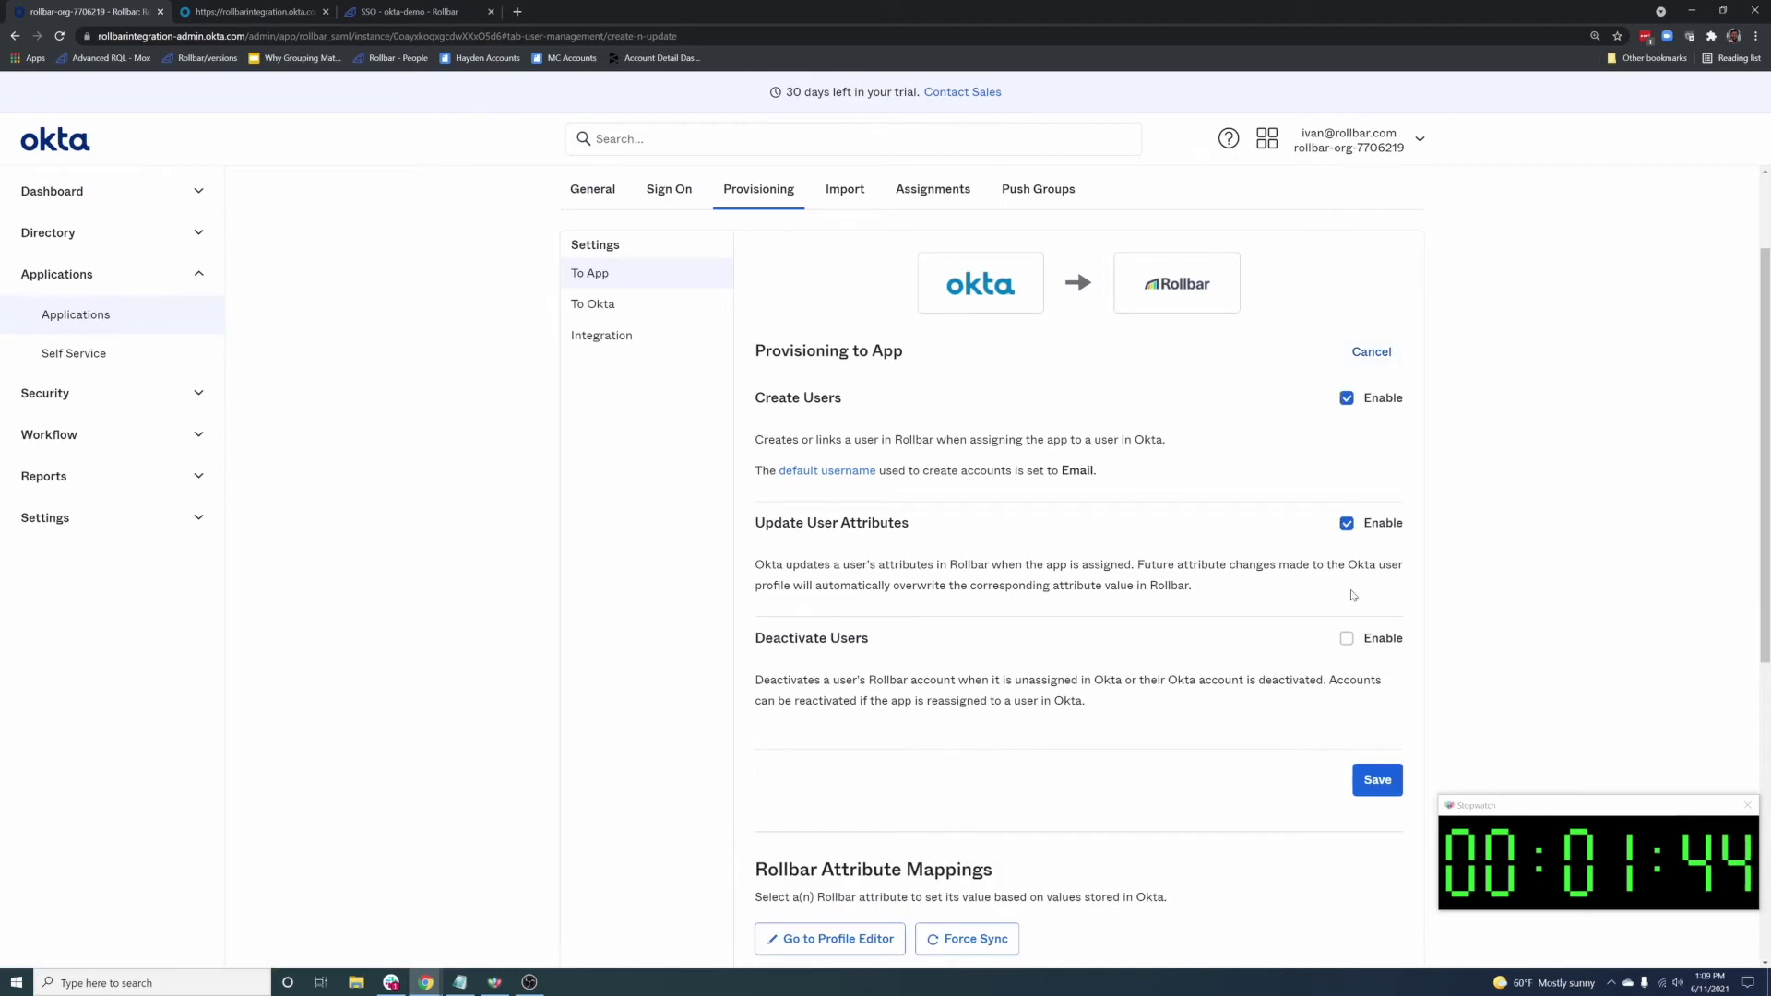
pyautogui.click(1347, 639)
pyautogui.scroll(-1, 842, 648)
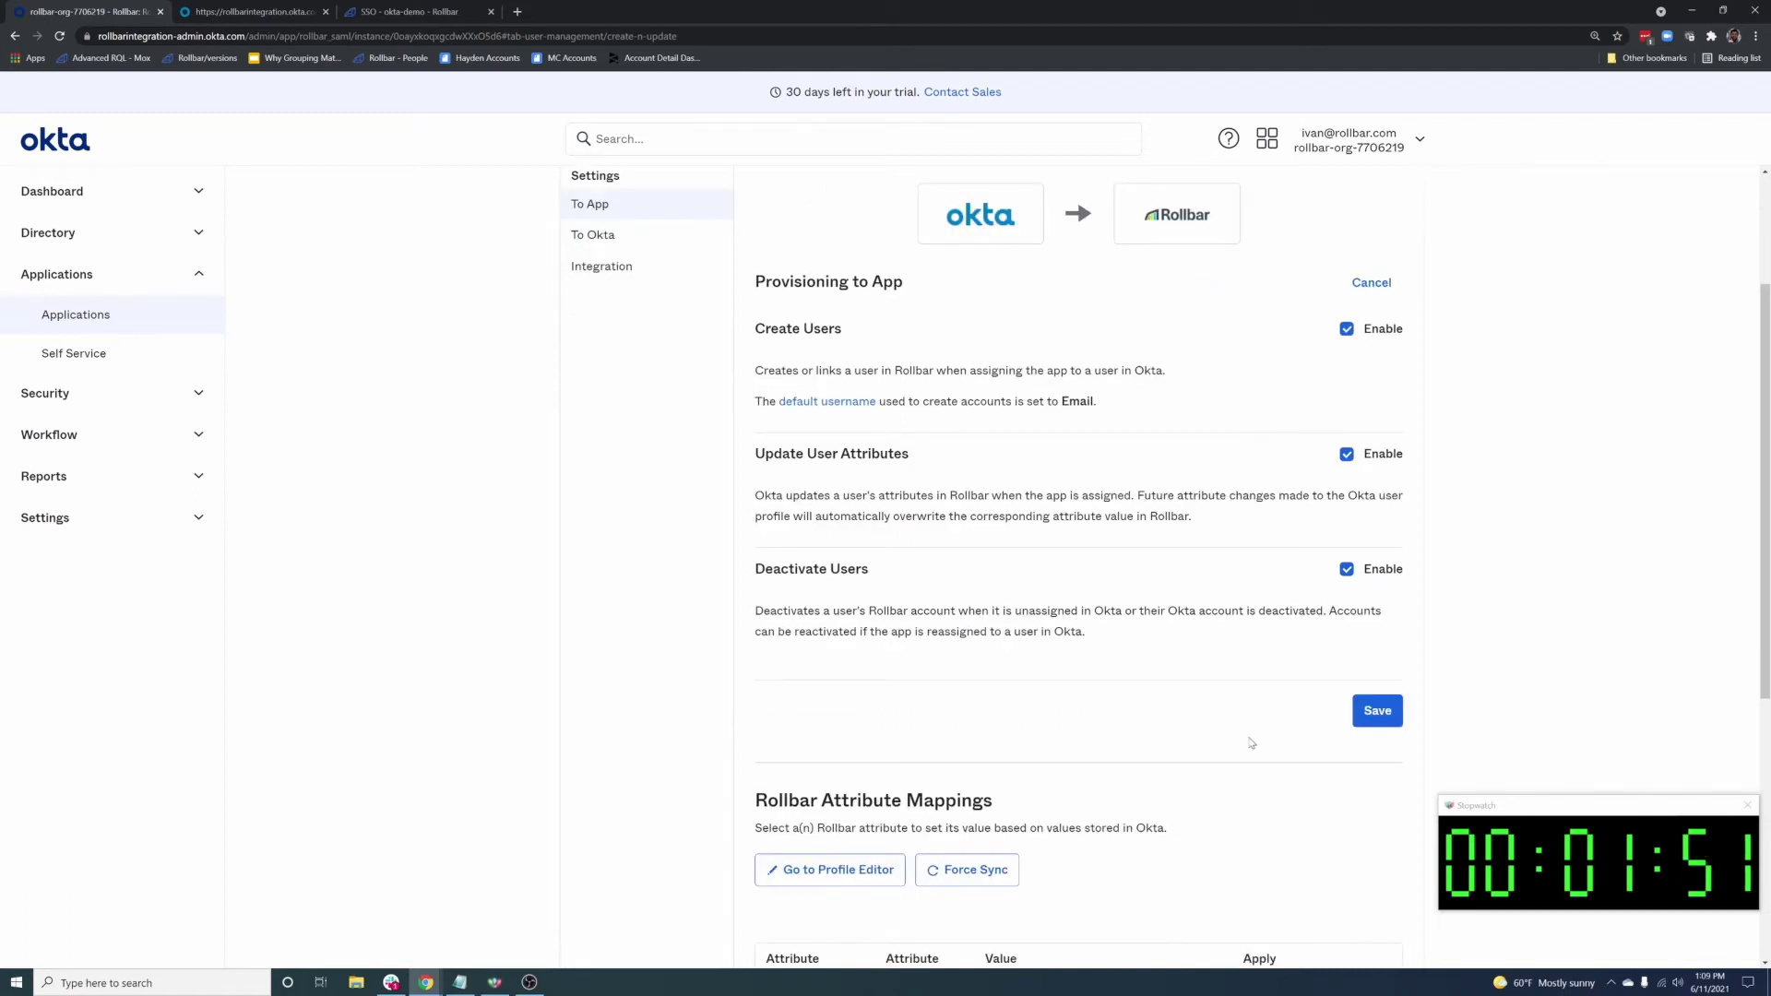
pyautogui.click(1374, 722)
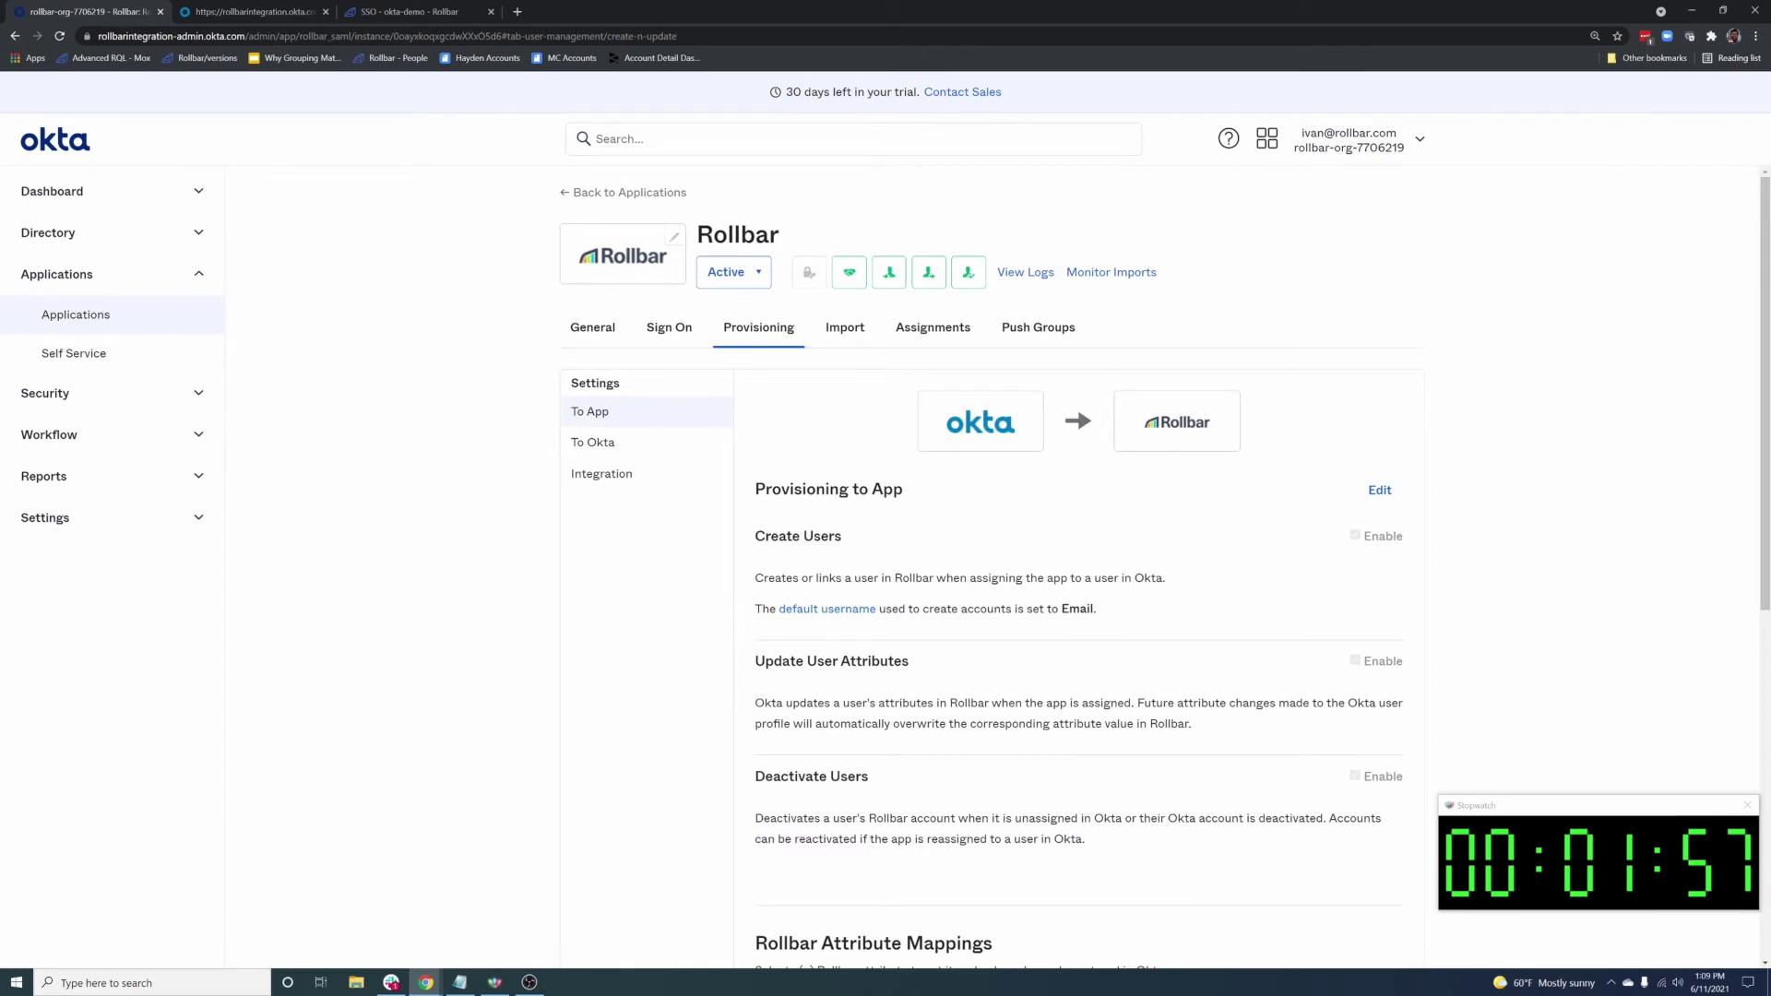
# Push the devs group to Rollbar by name, with its group memberships pushed immediately.
pyautogui.click(1038, 327)
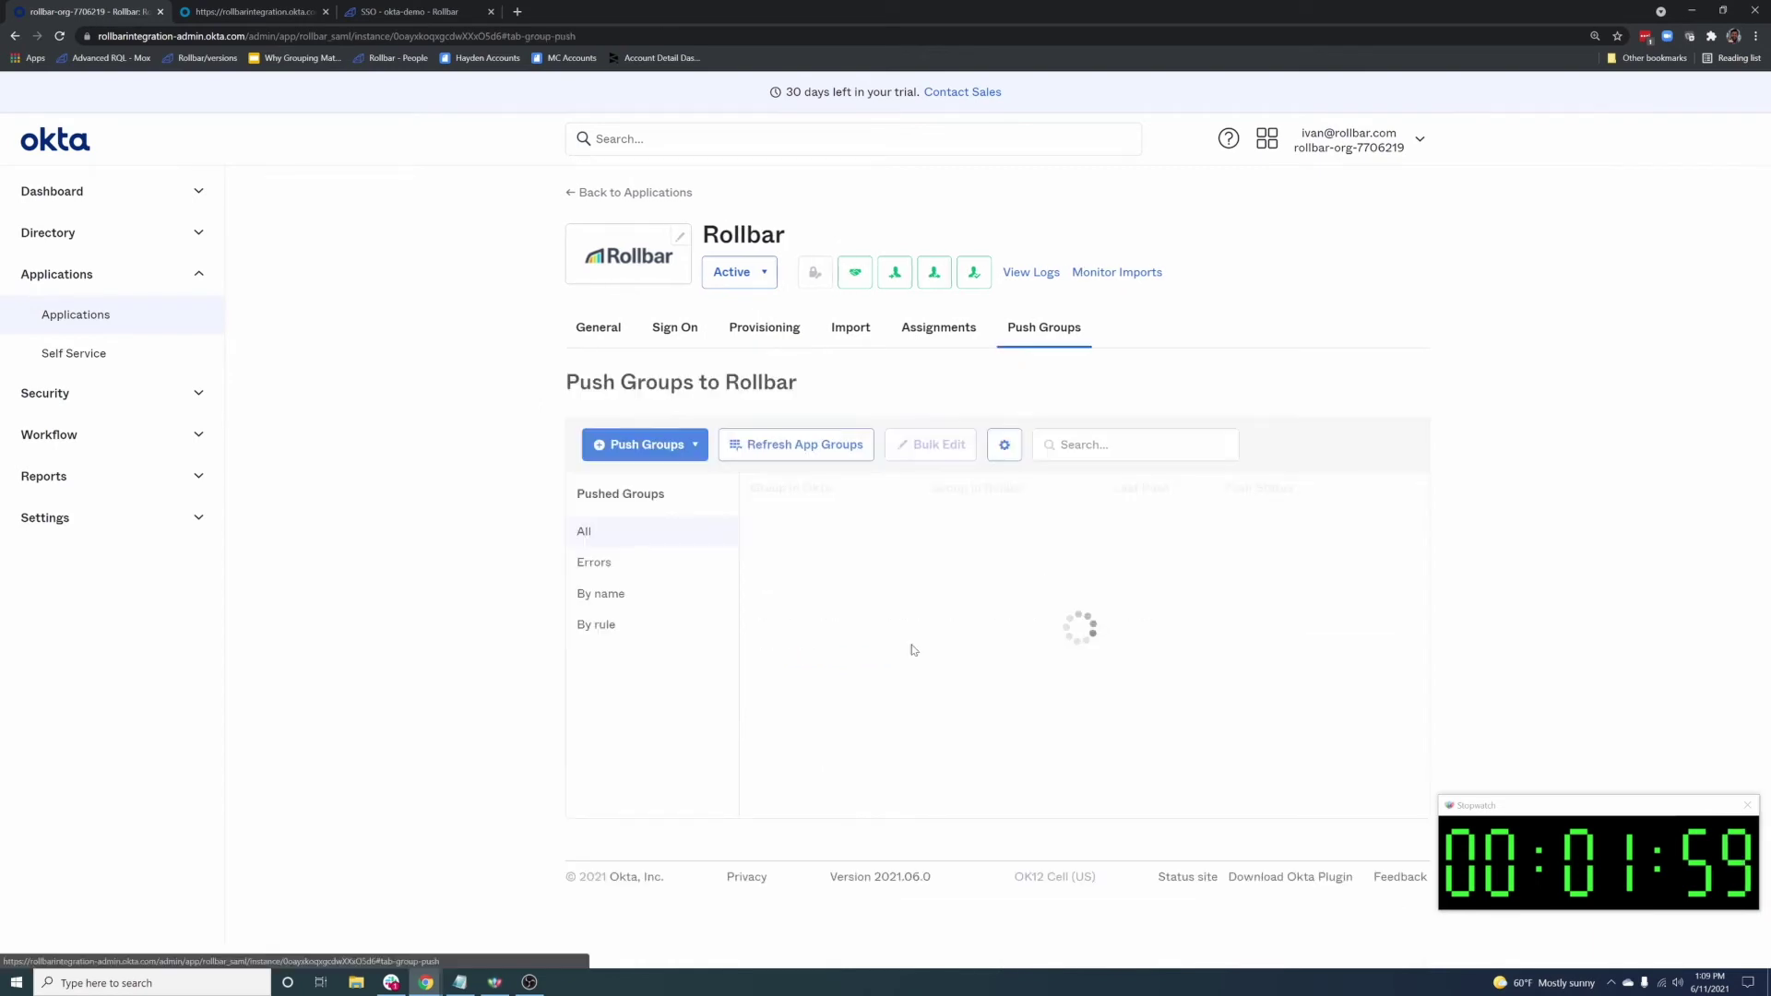
pyautogui.click(666, 450)
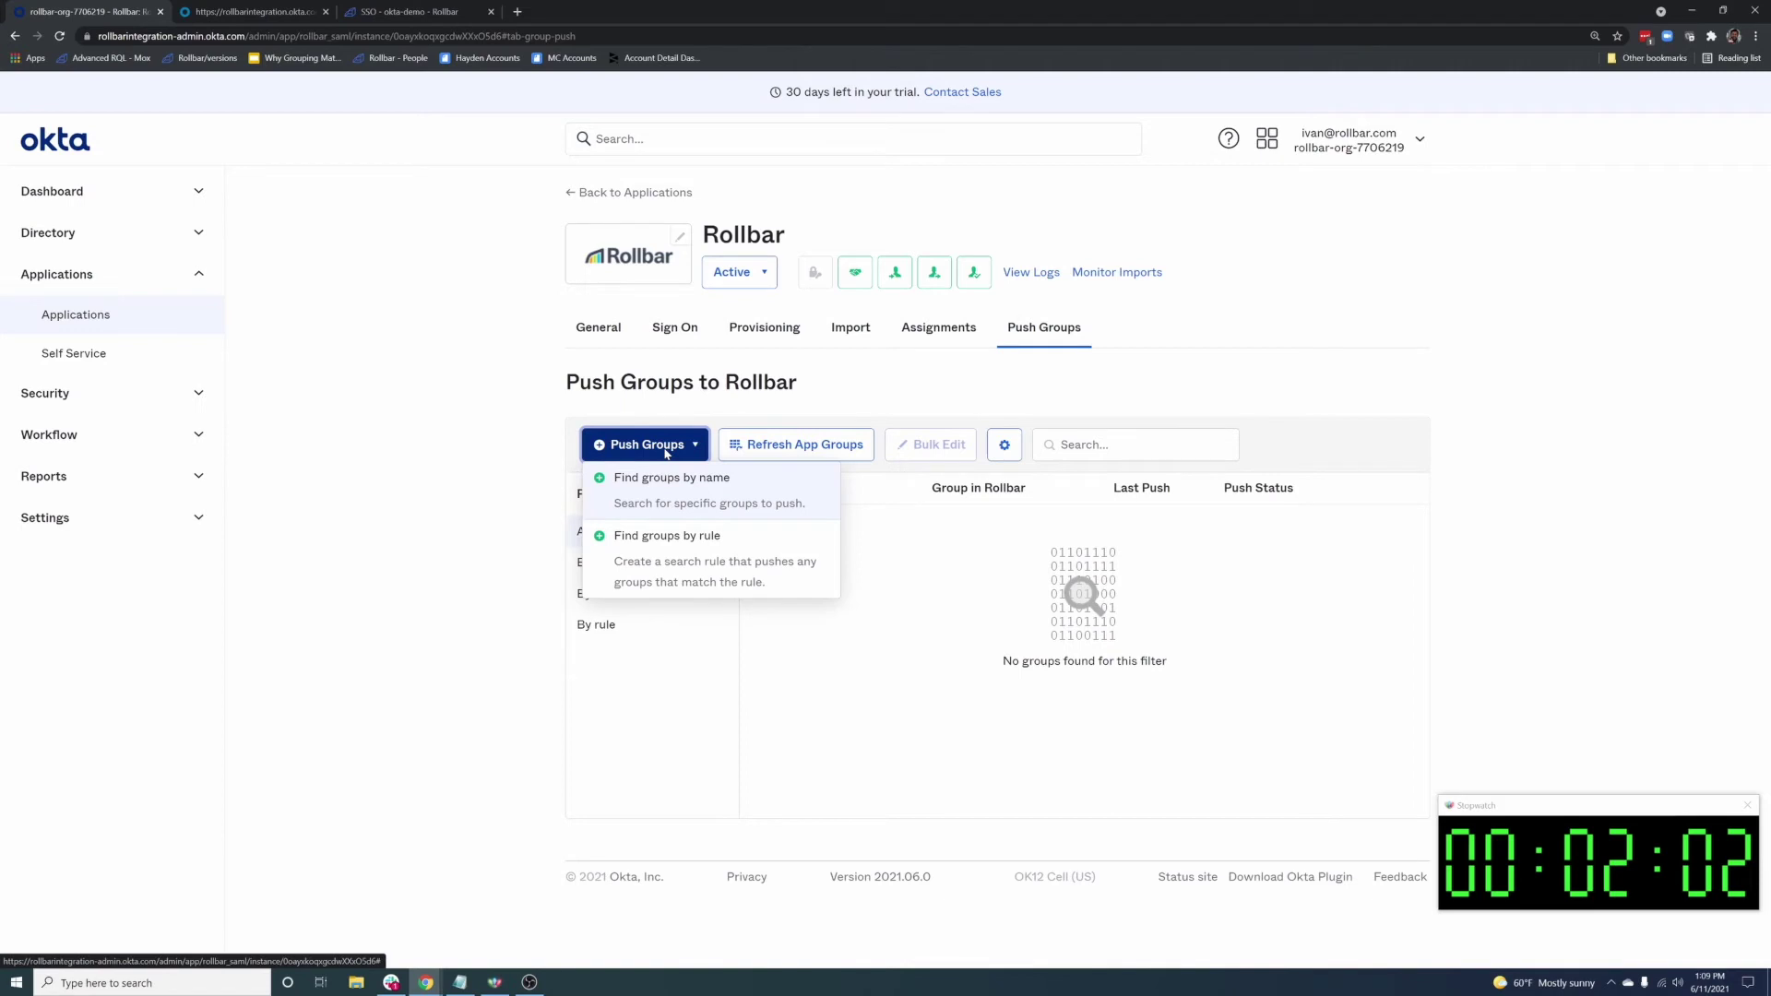
pyautogui.click(671, 478)
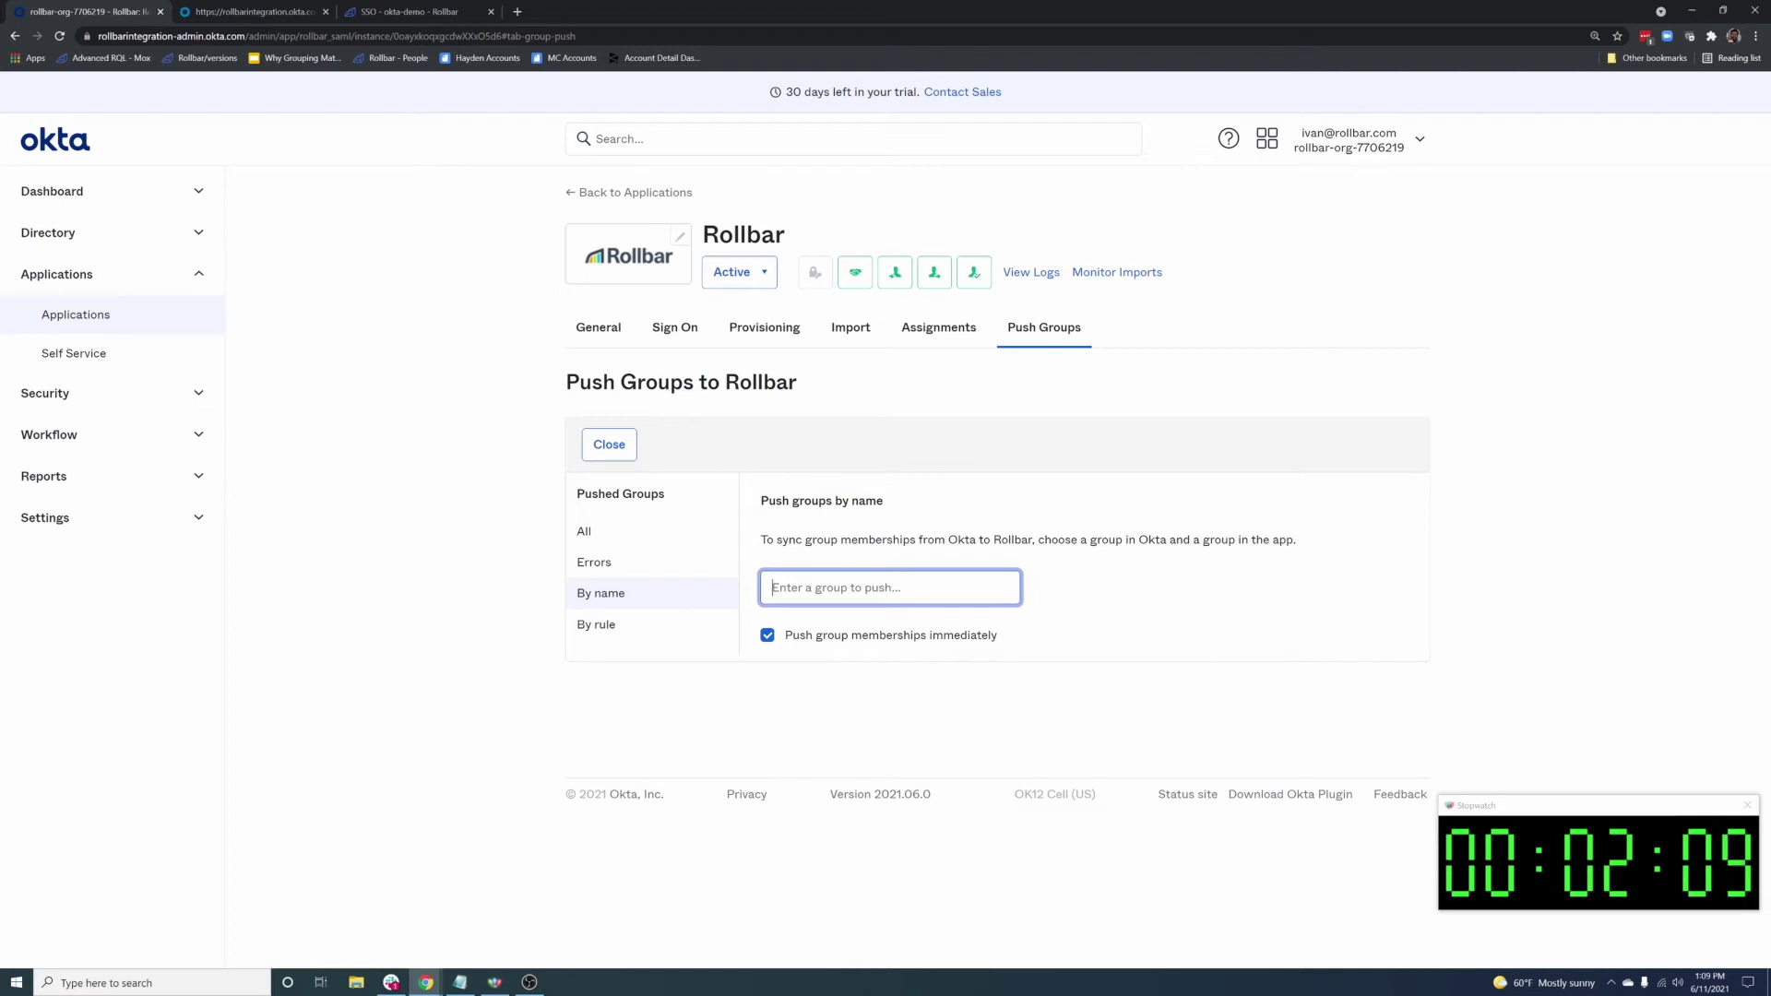
pyautogui.write('de')
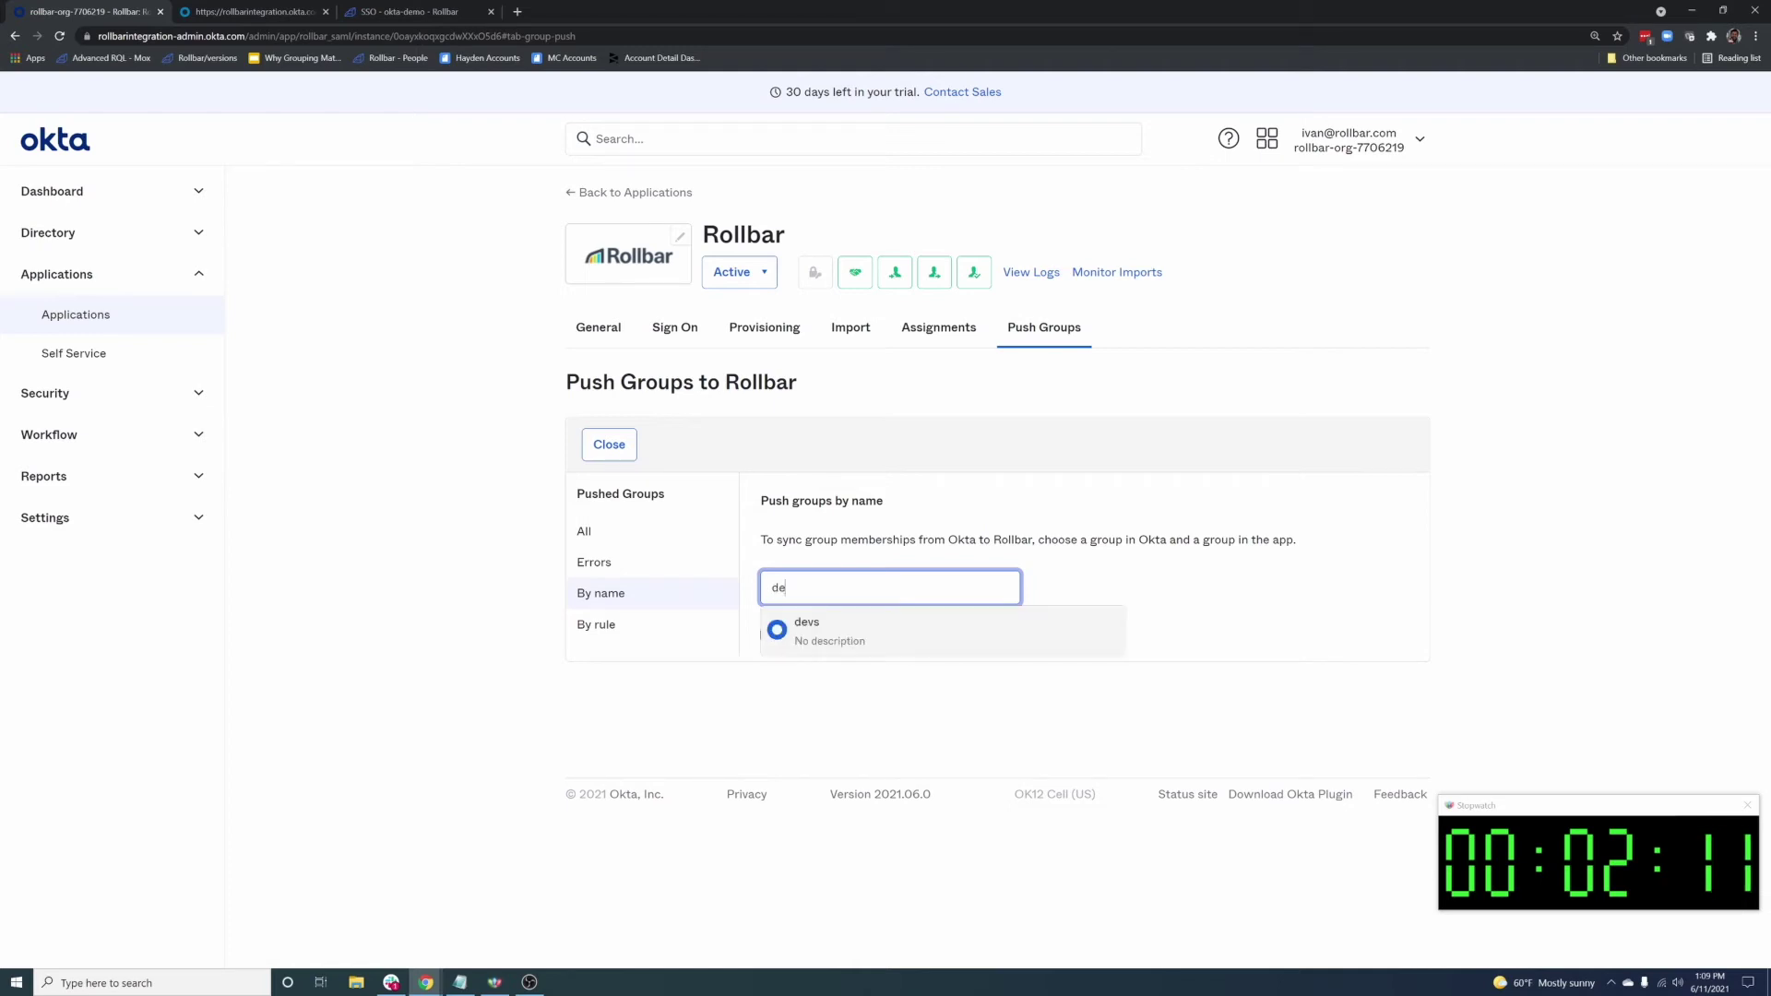
pyautogui.click(946, 632)
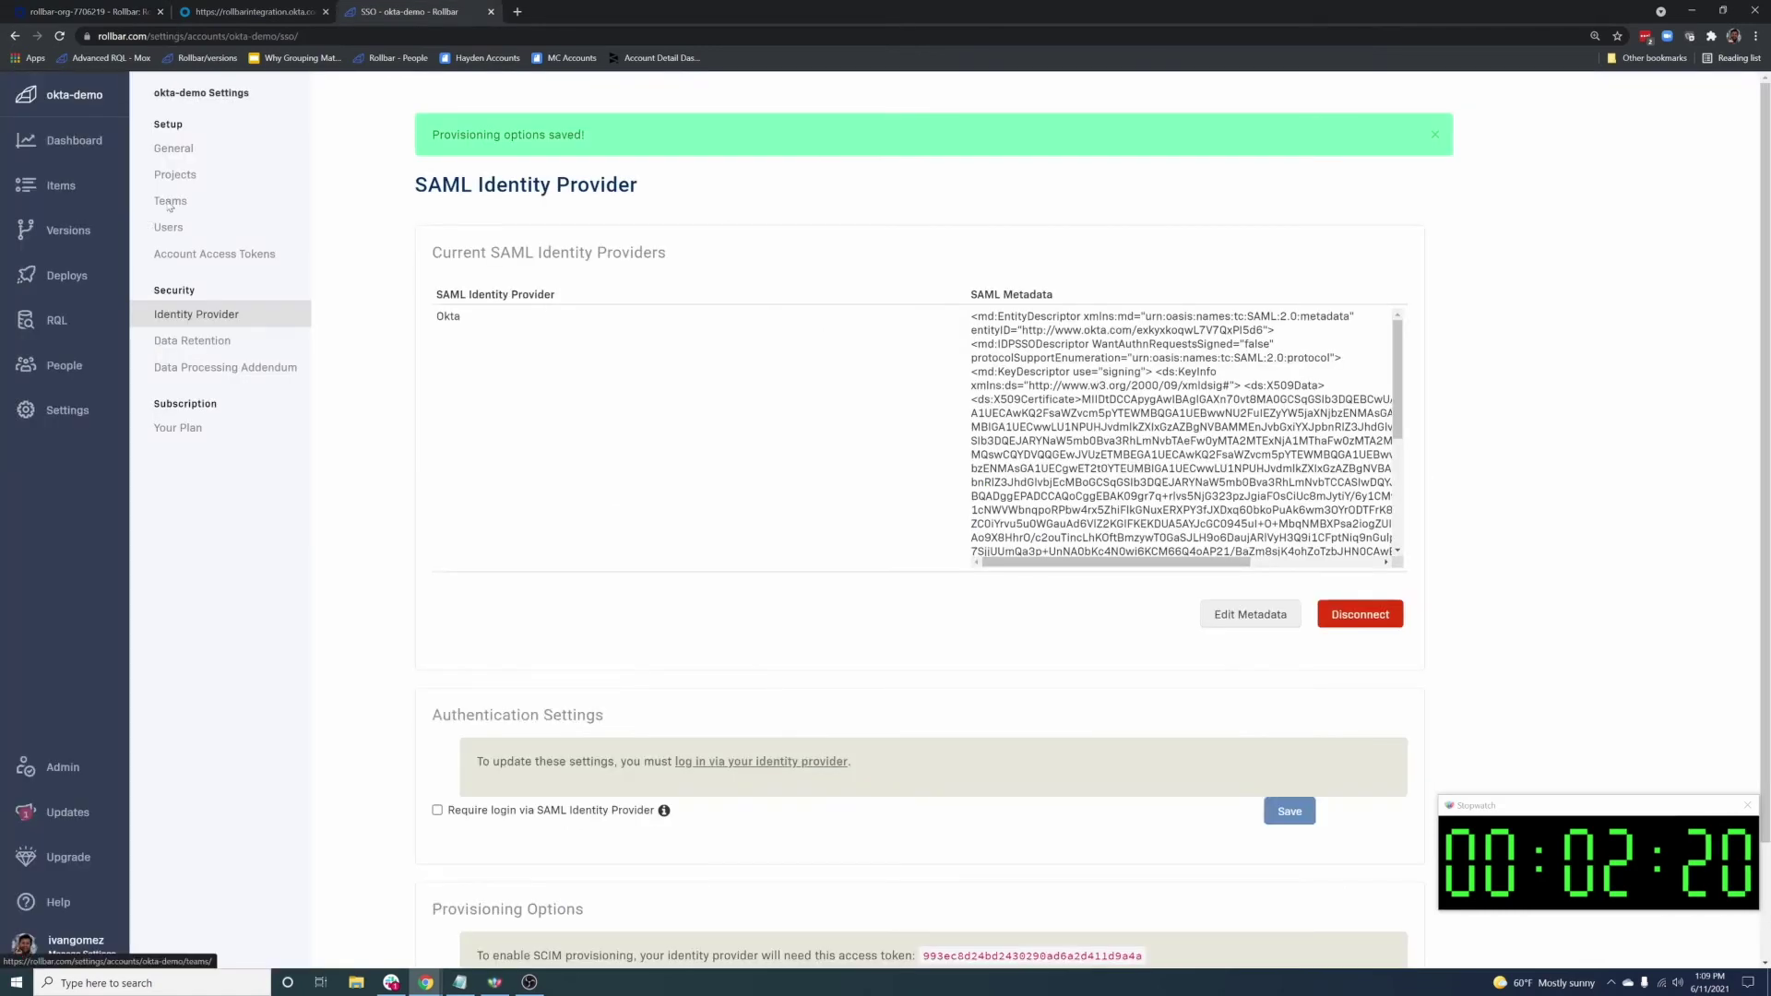
# Check the Teams list in Rollbar's okta-demo settings for the pushed devs team and its member count.
pyautogui.click(169, 203)
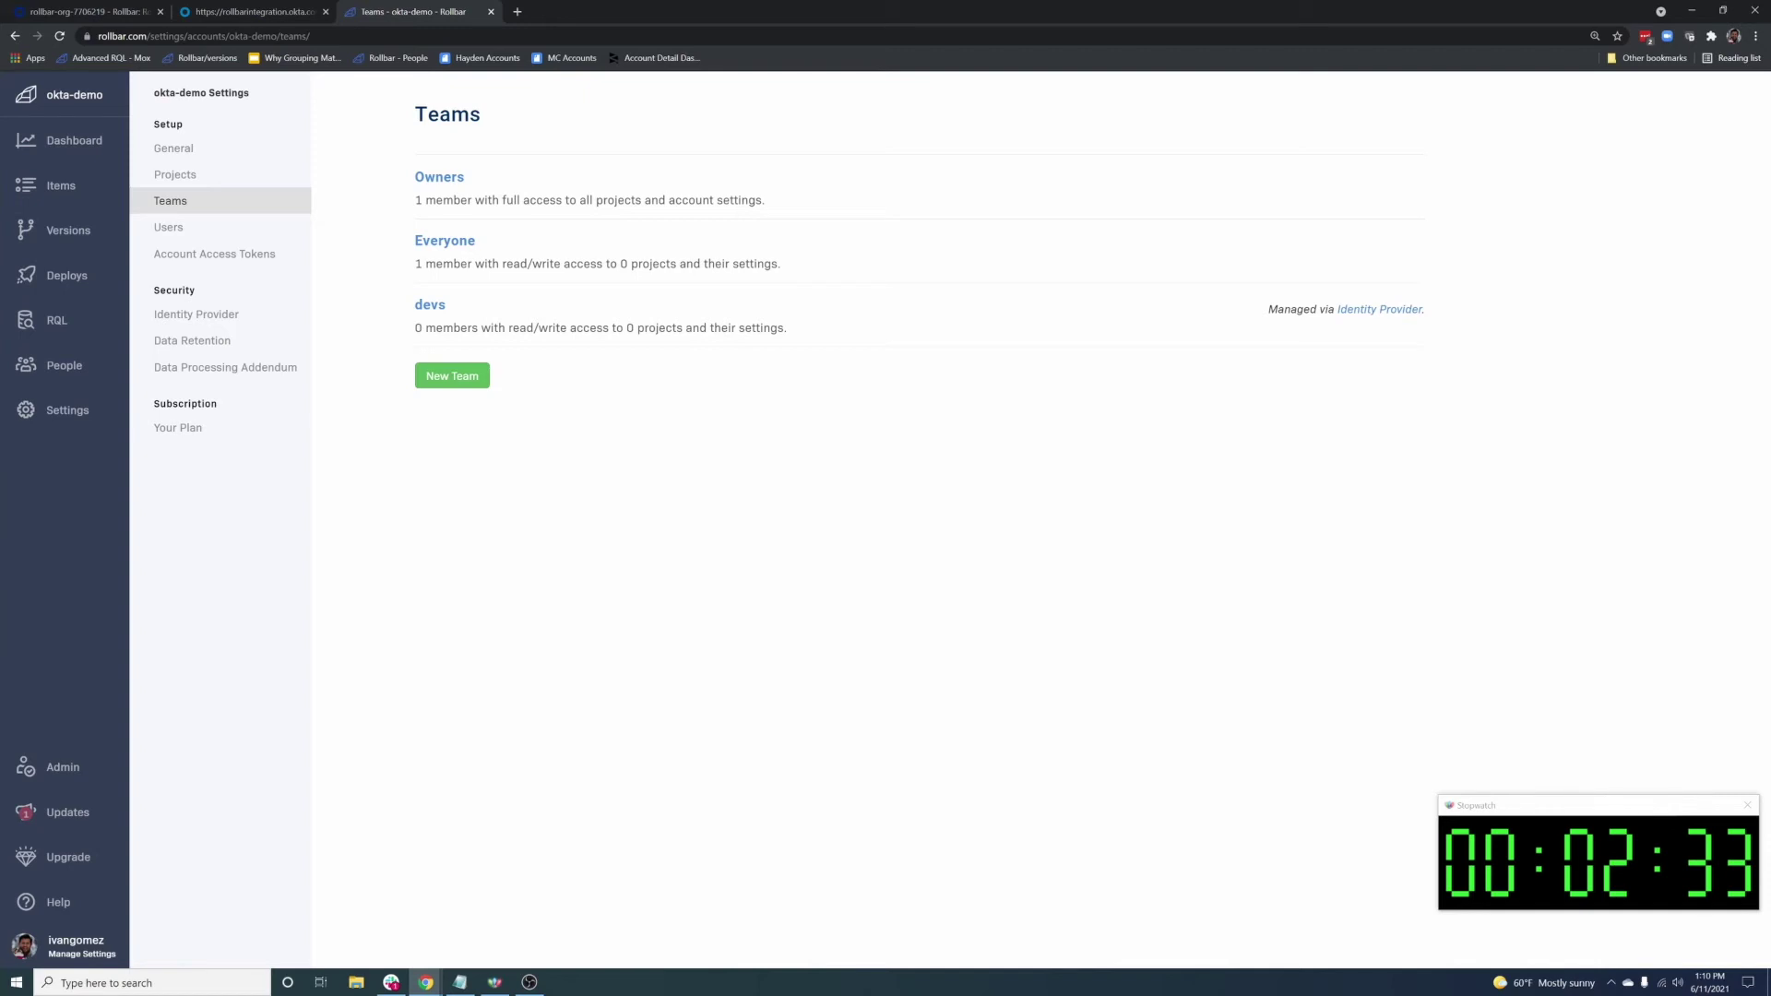
pyautogui.moveTo(415, 328); pyautogui.dragTo(528, 329)
pyautogui.click(528, 329)
# Switch to Okta and assign the Rollbar application to the devs group.
pyautogui.click(93, 19)
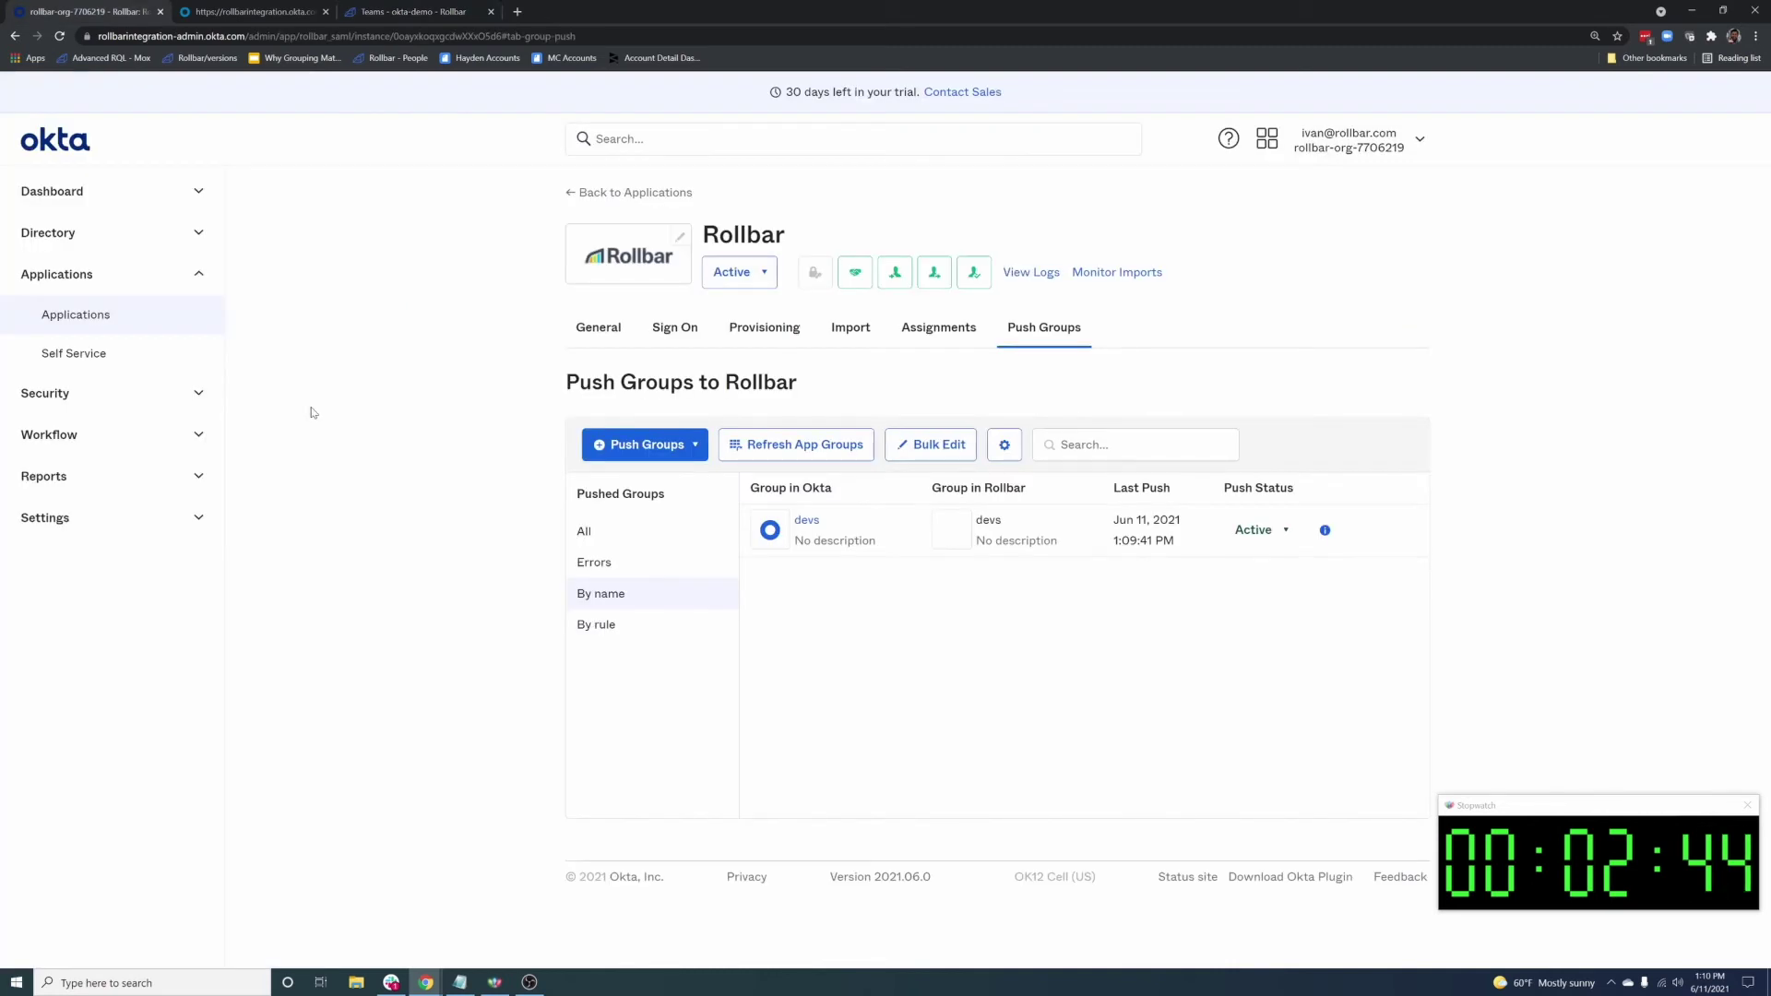
pyautogui.click(940, 328)
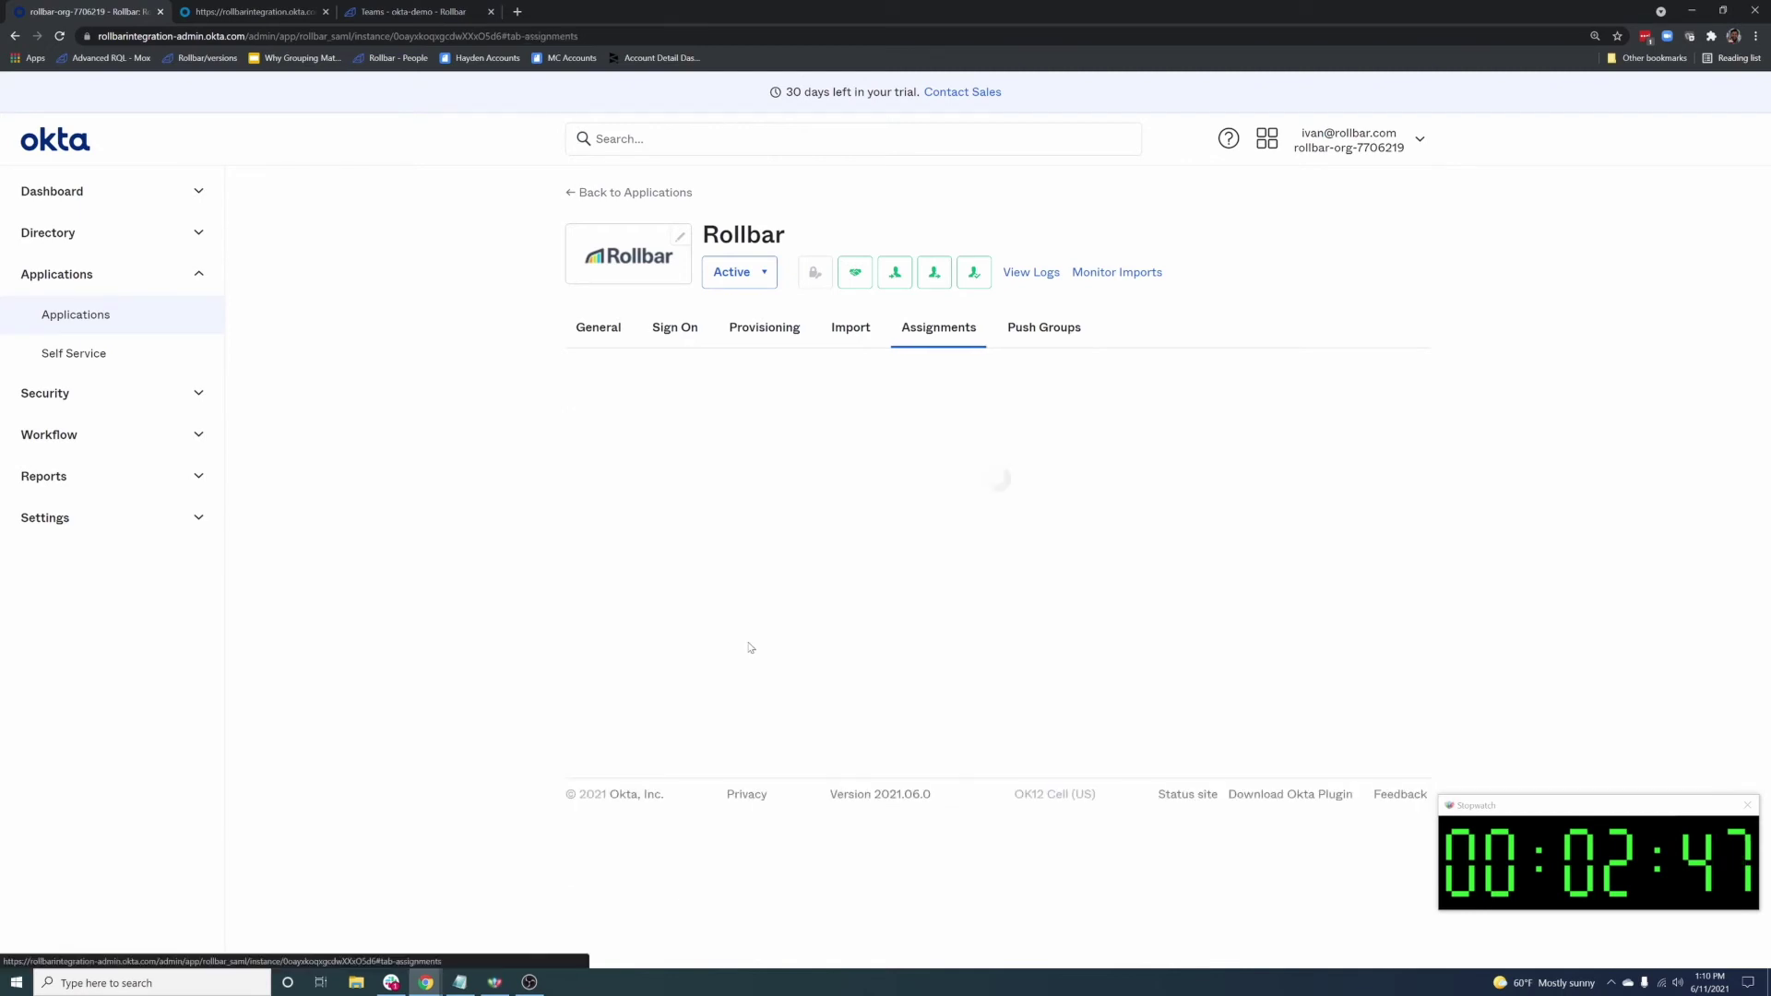
pyautogui.click(644, 400)
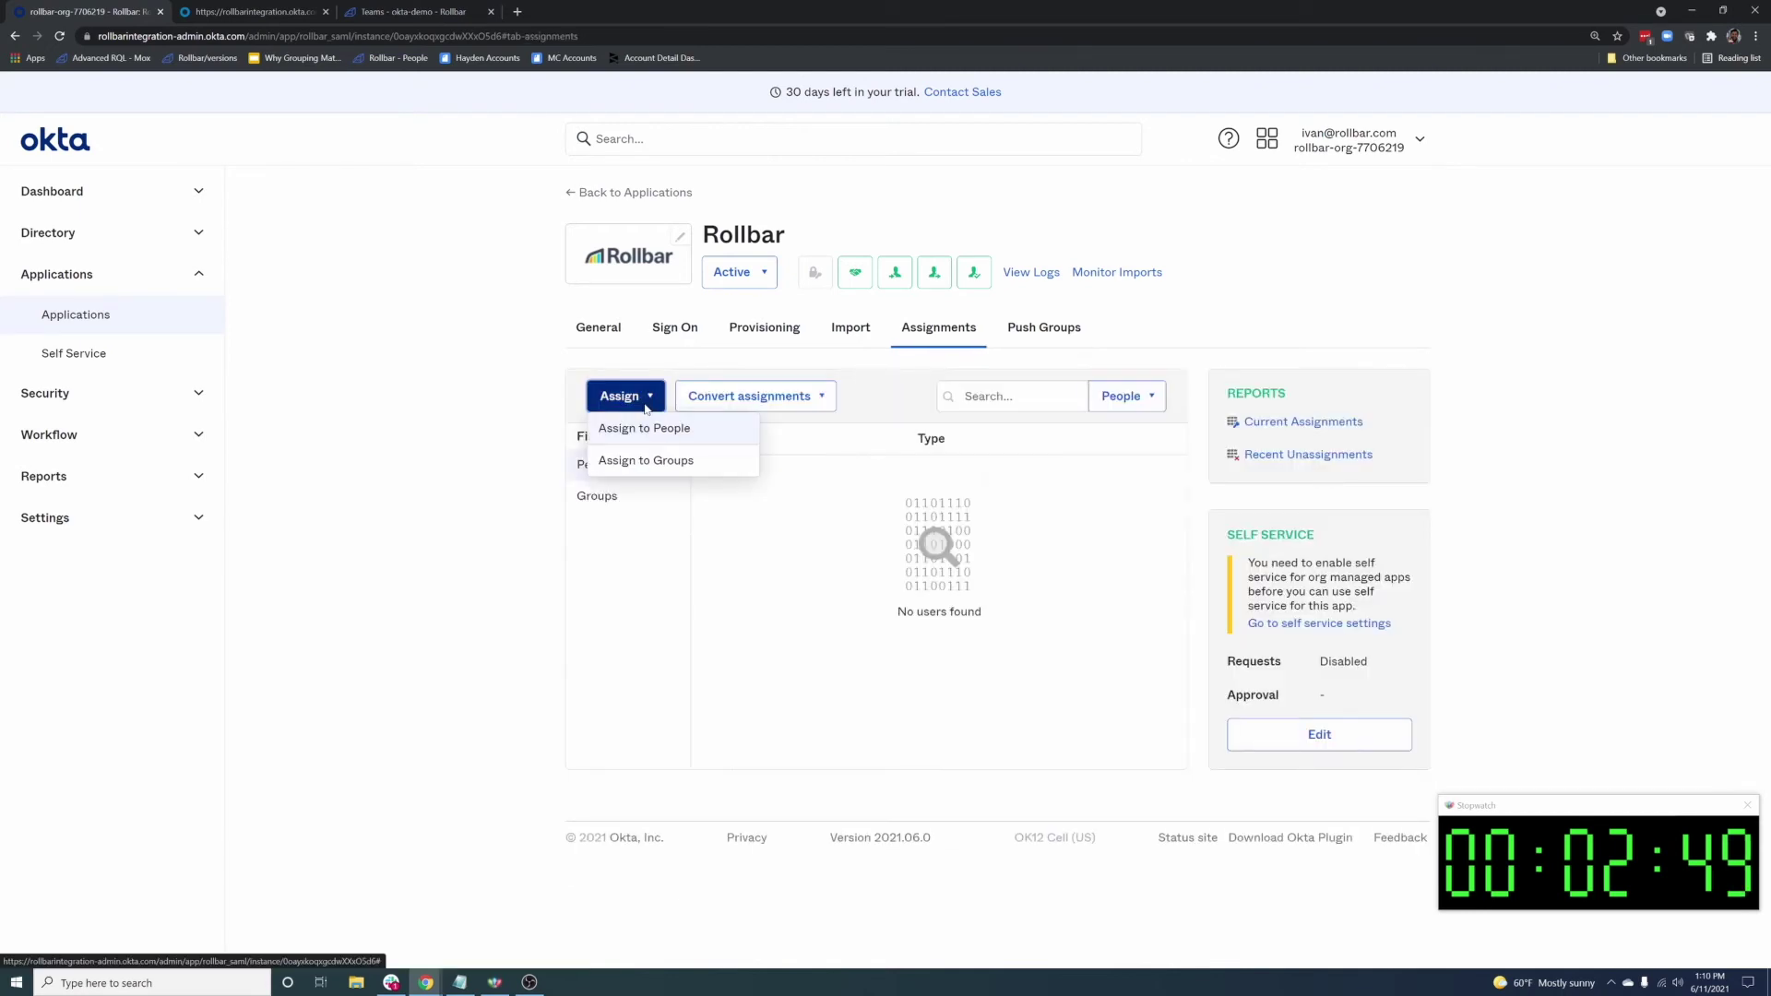
pyautogui.click(646, 460)
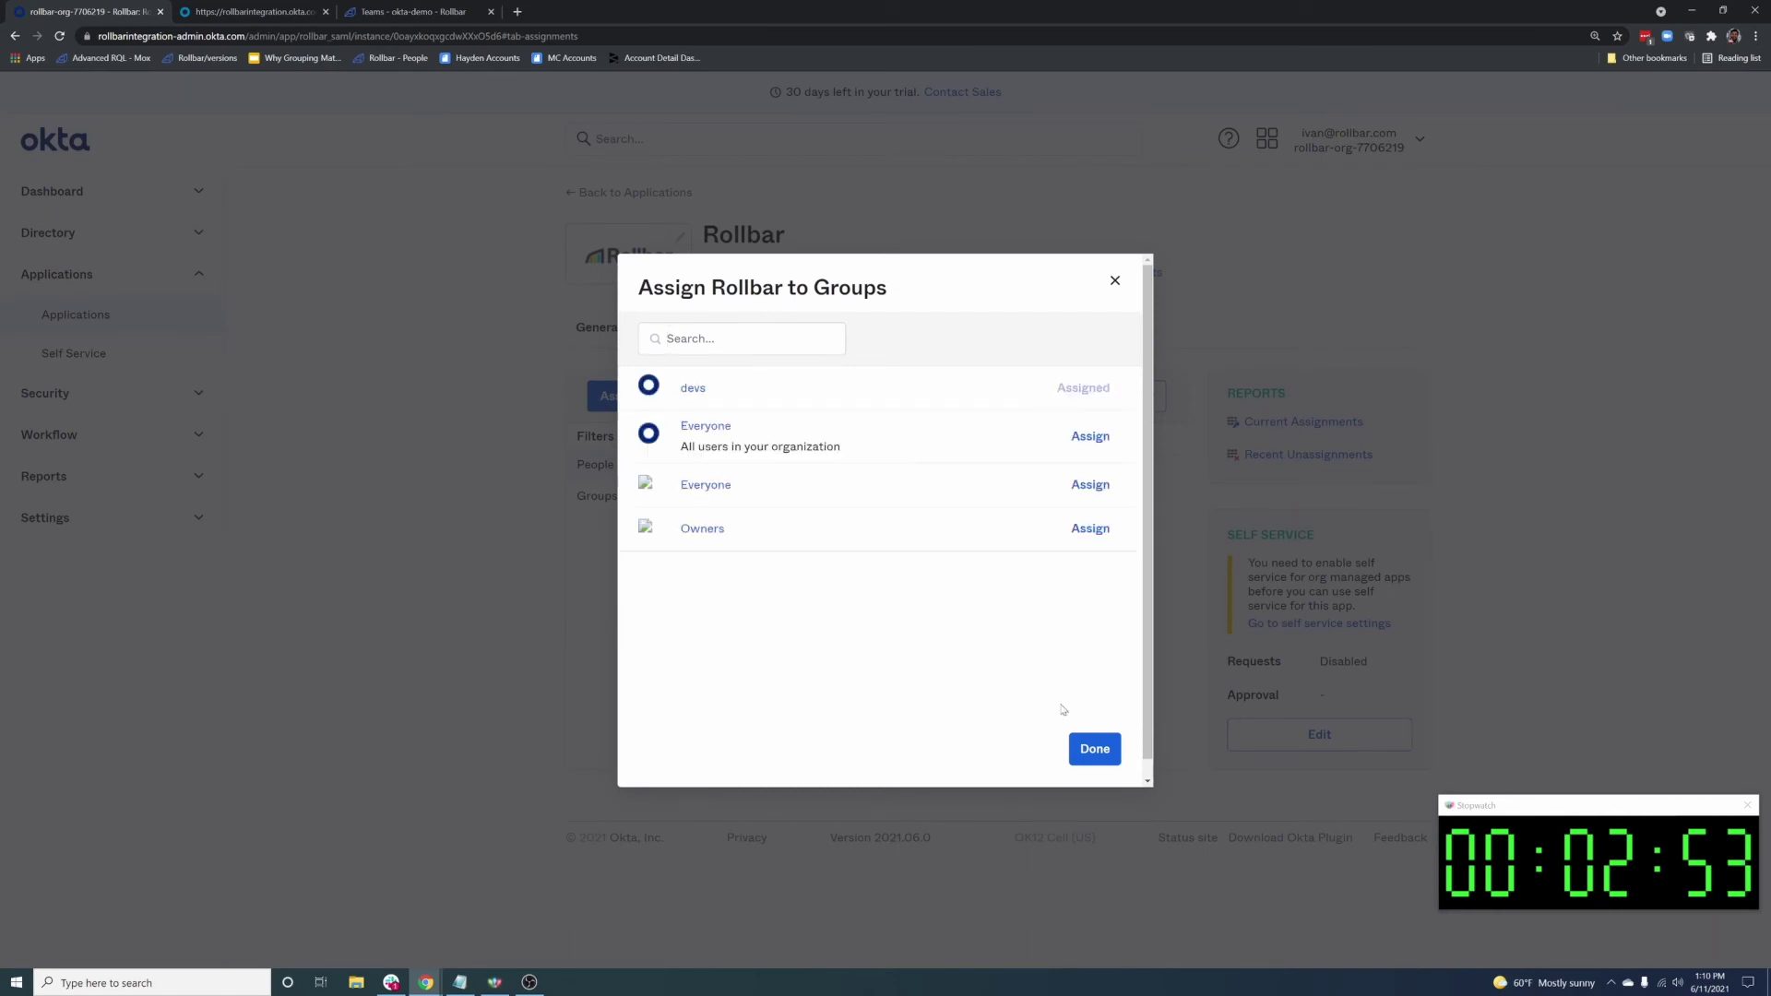
pyautogui.click(1094, 749)
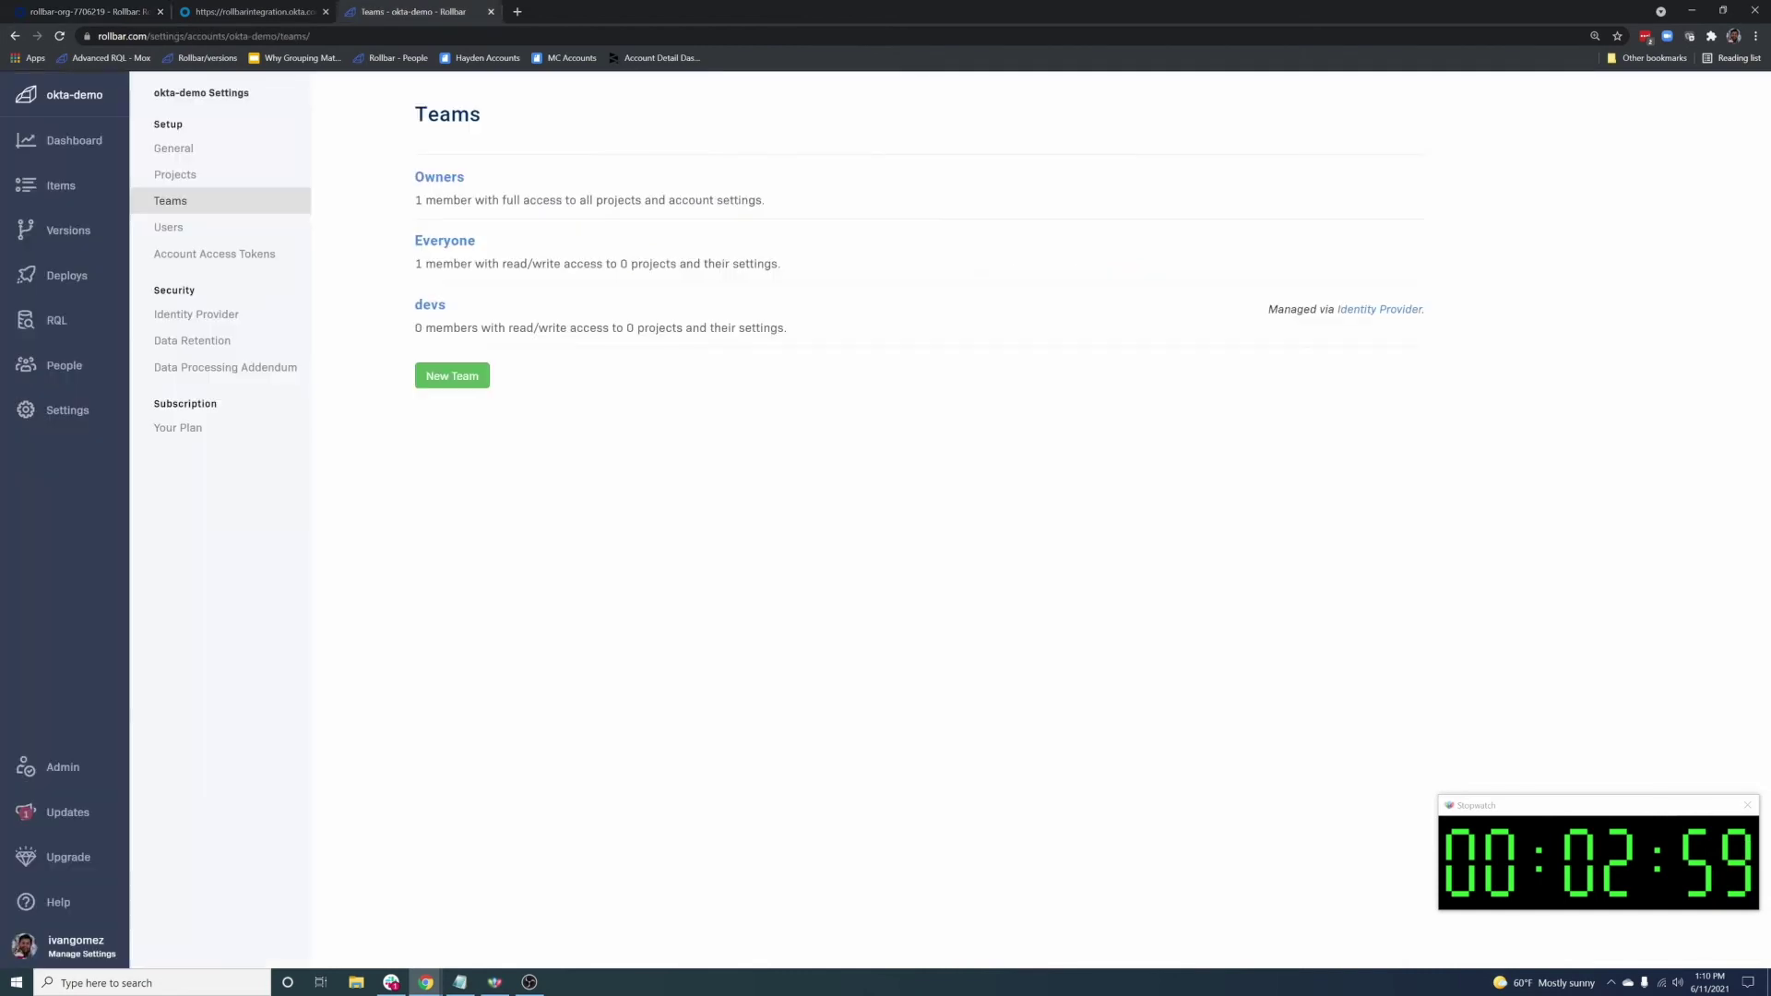
# Open the devs team in Rollbar's okta-demo settings and check which member was provisioned.
pyautogui.click(429, 306)
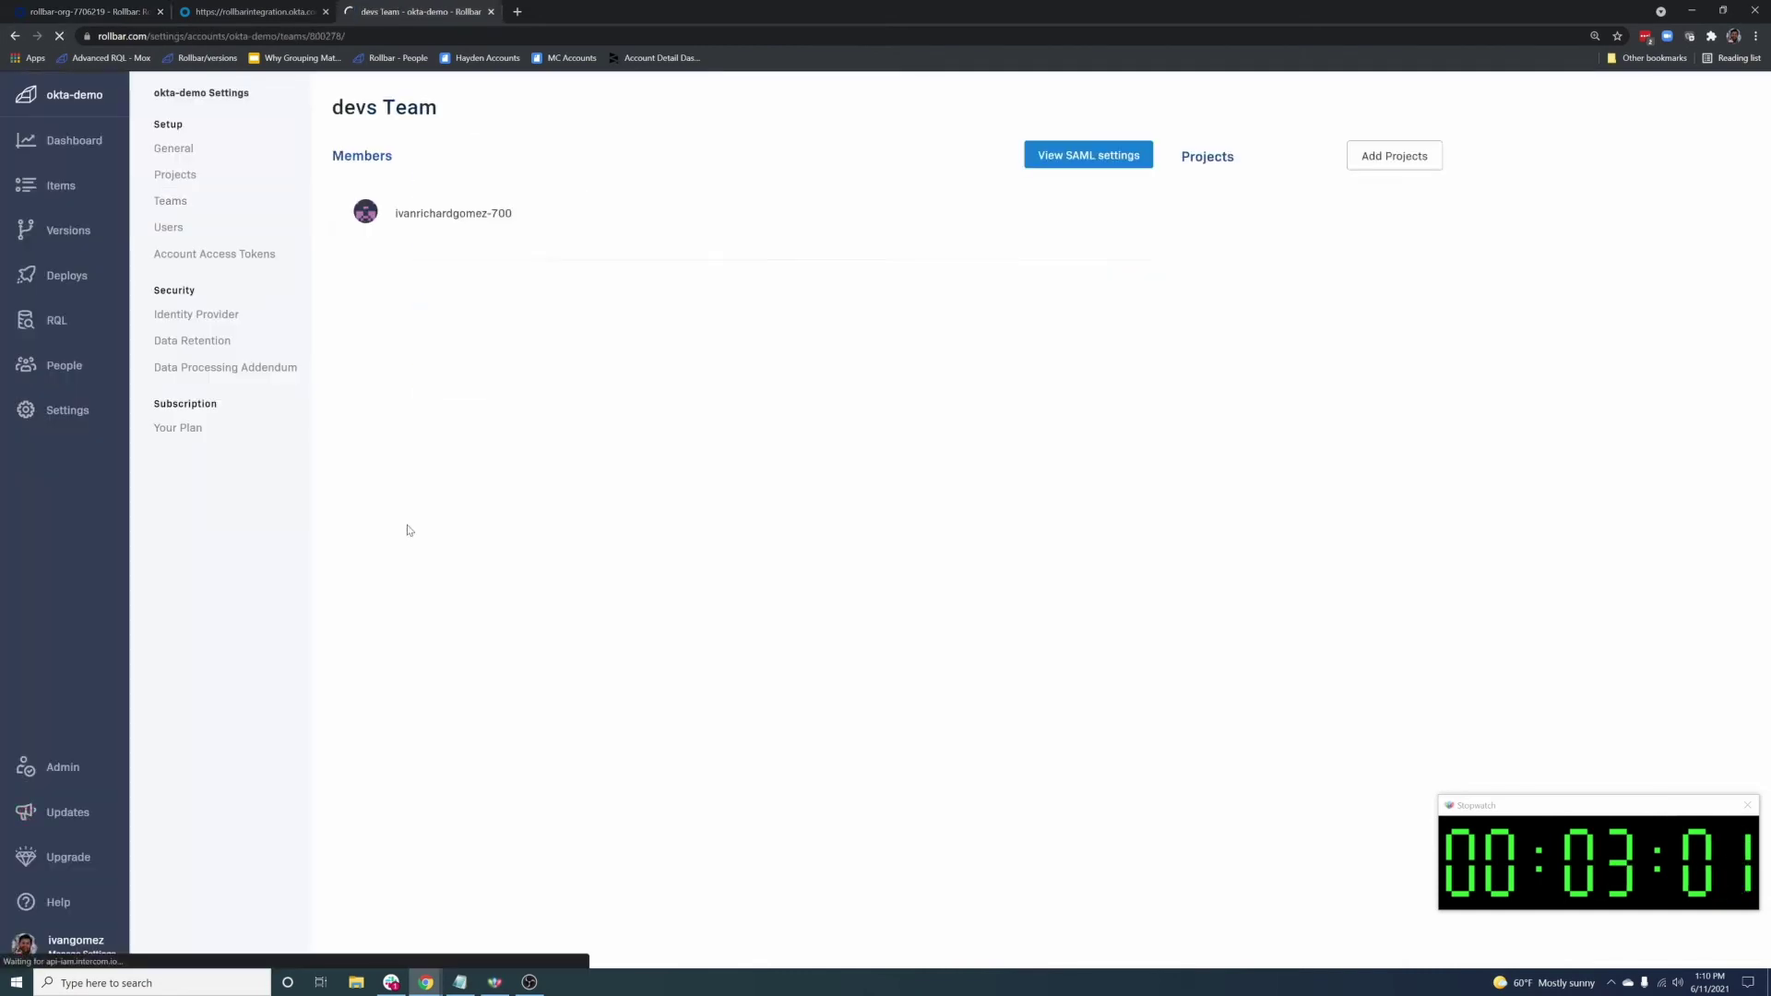
pyautogui.moveTo(514, 214); pyautogui.dragTo(393, 218)
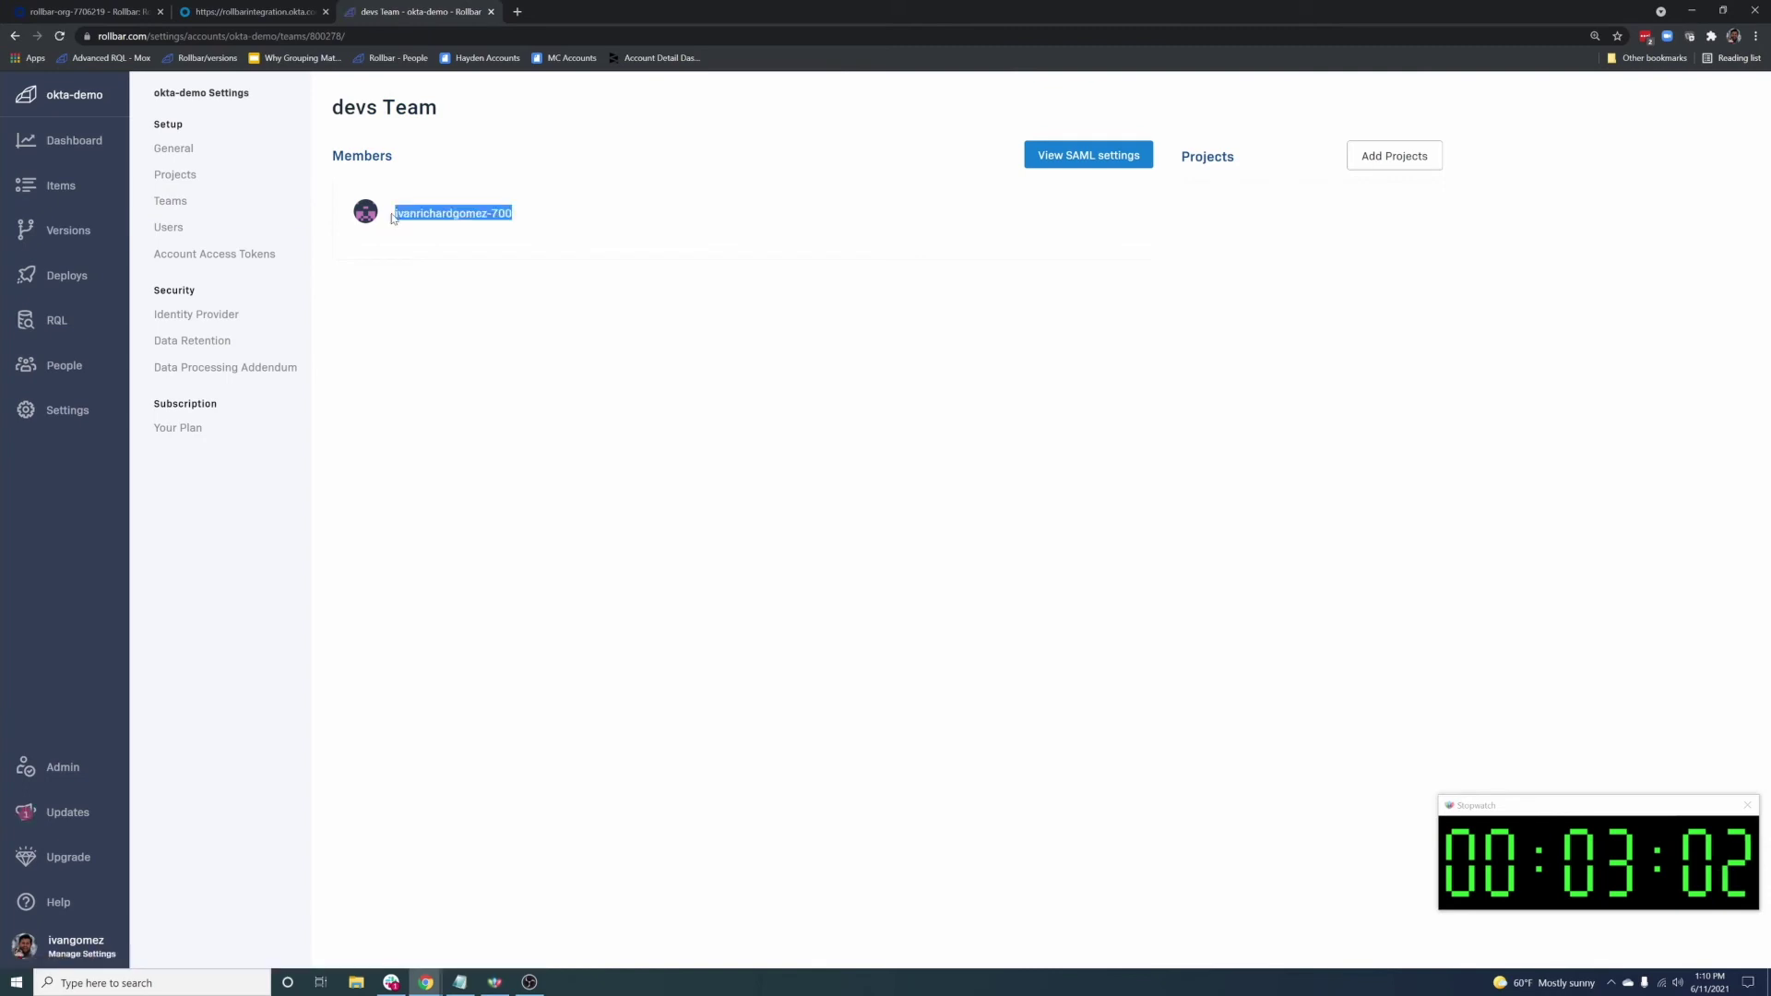
pyautogui.click(394, 218)
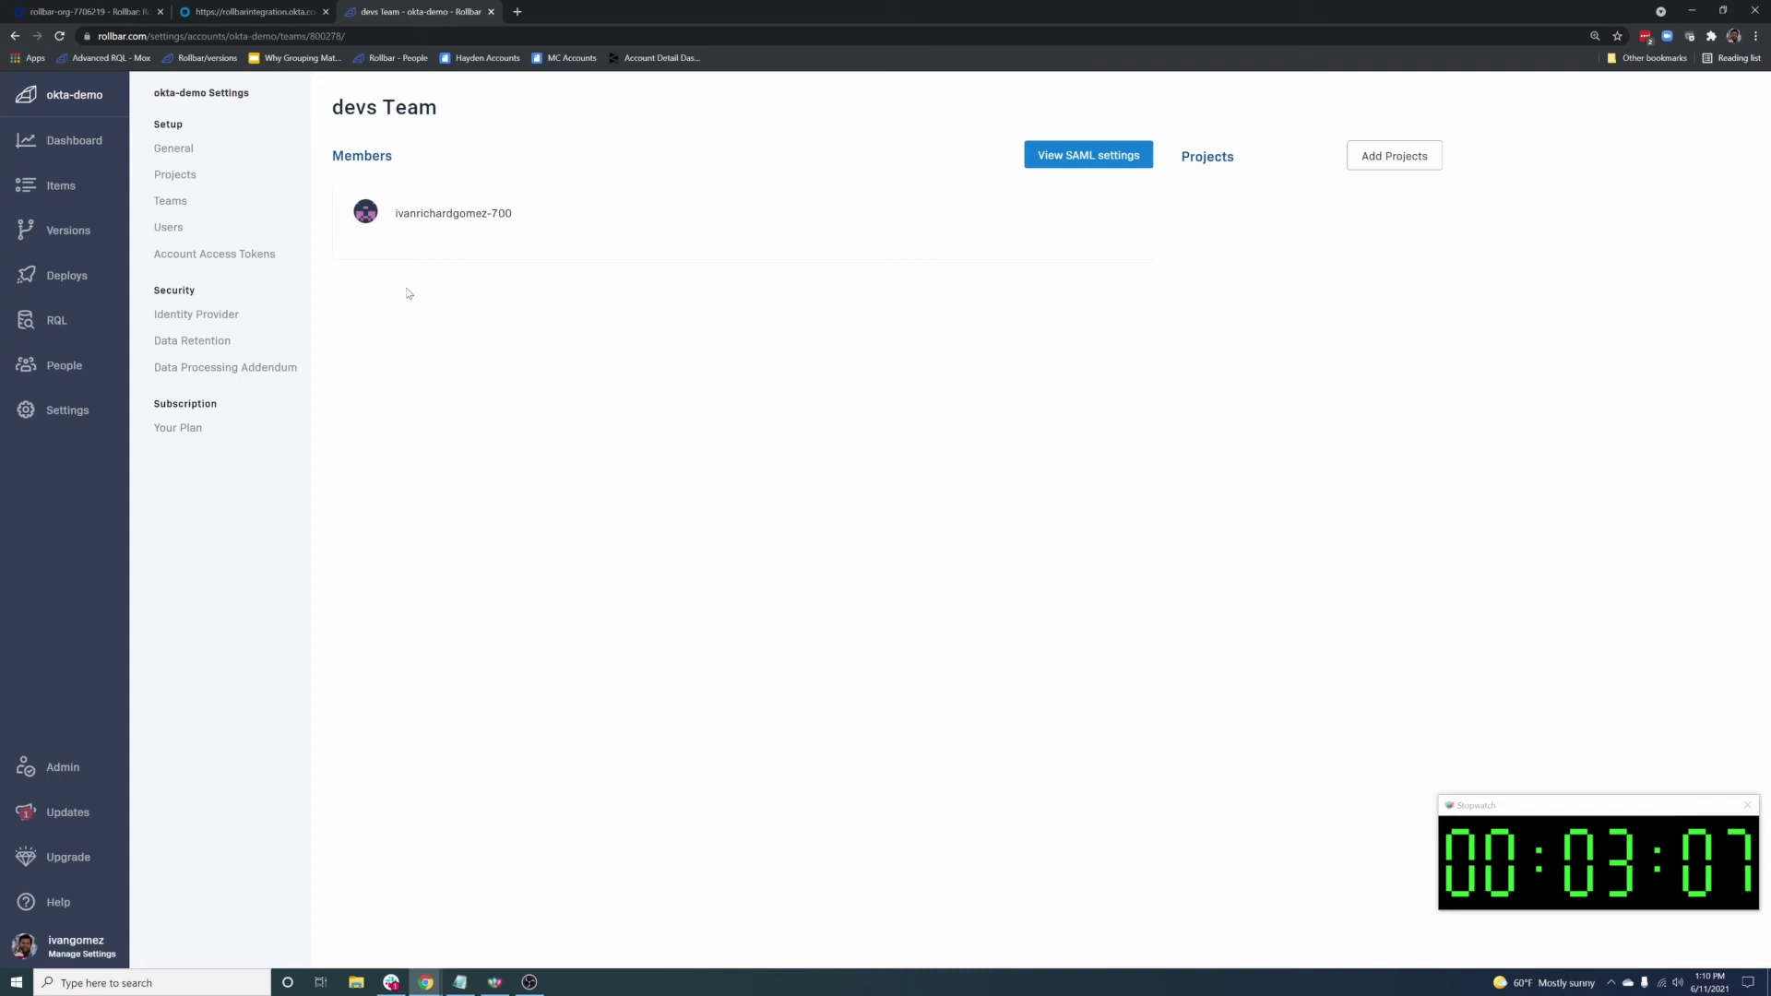
# Add the non-member Gmail user to Okta's devs group, save the membership, and check the devs team's members in Rollbar.
pyautogui.hotkey('ctrl', '1')
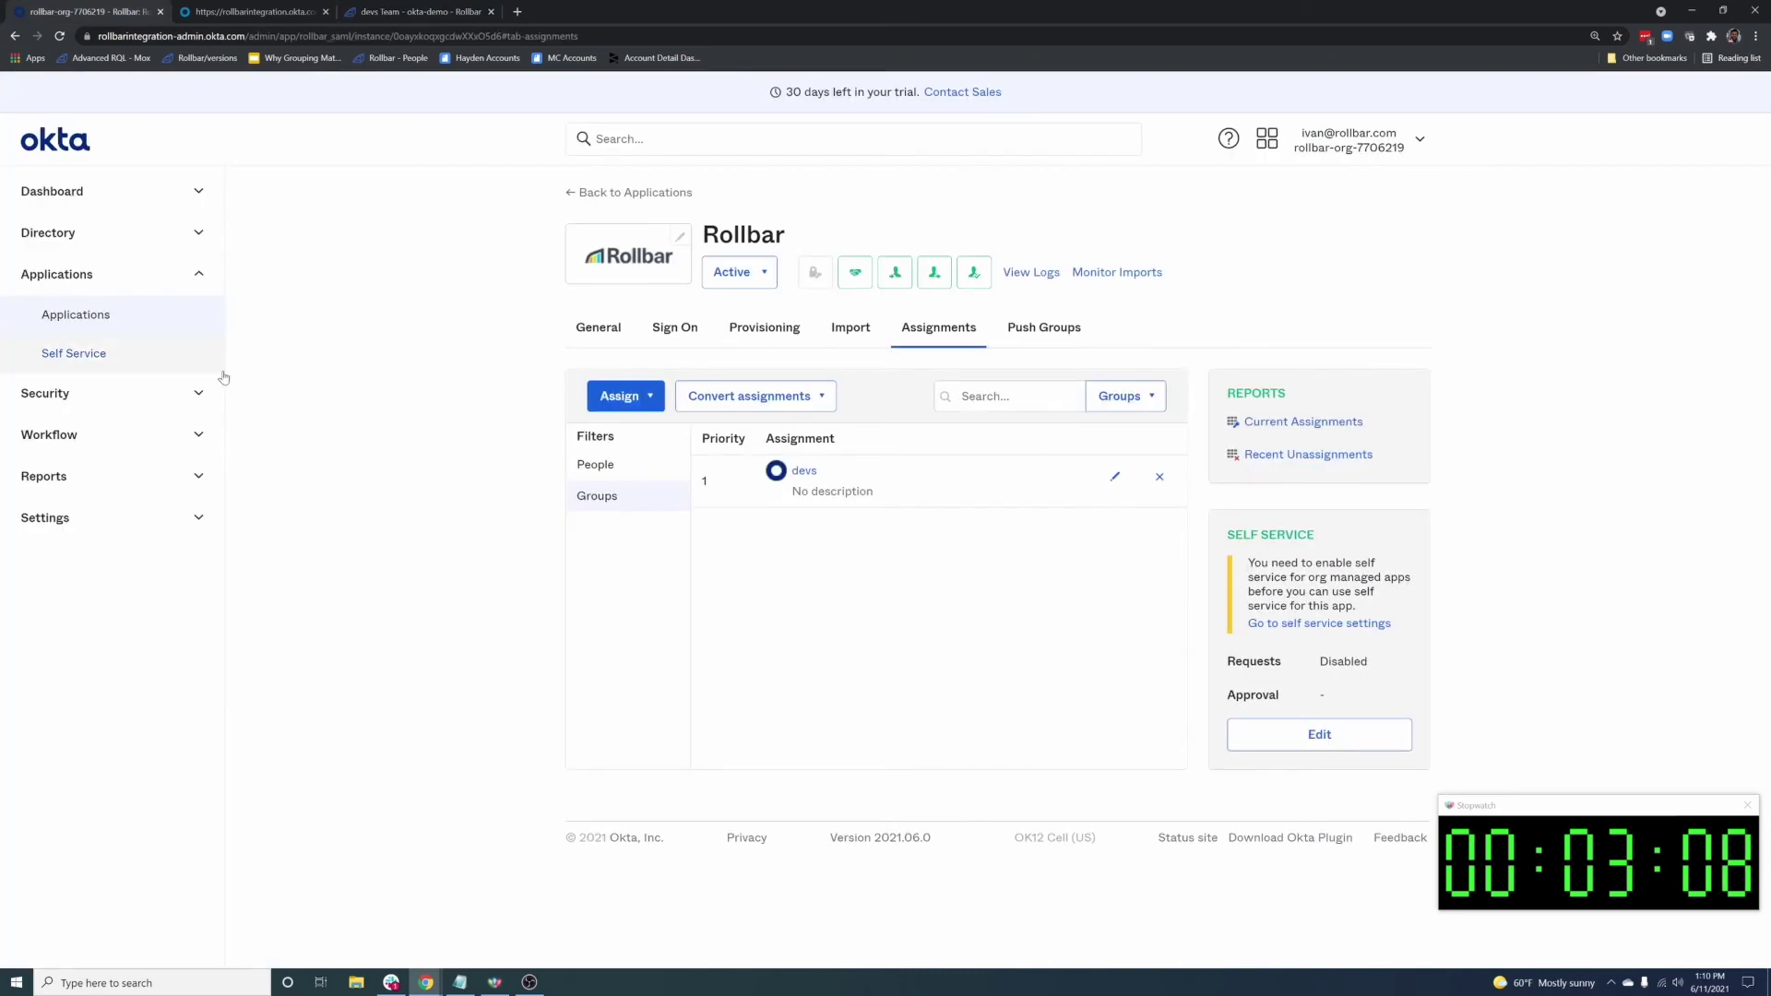
pyautogui.click(55, 233)
pyautogui.click(83, 316)
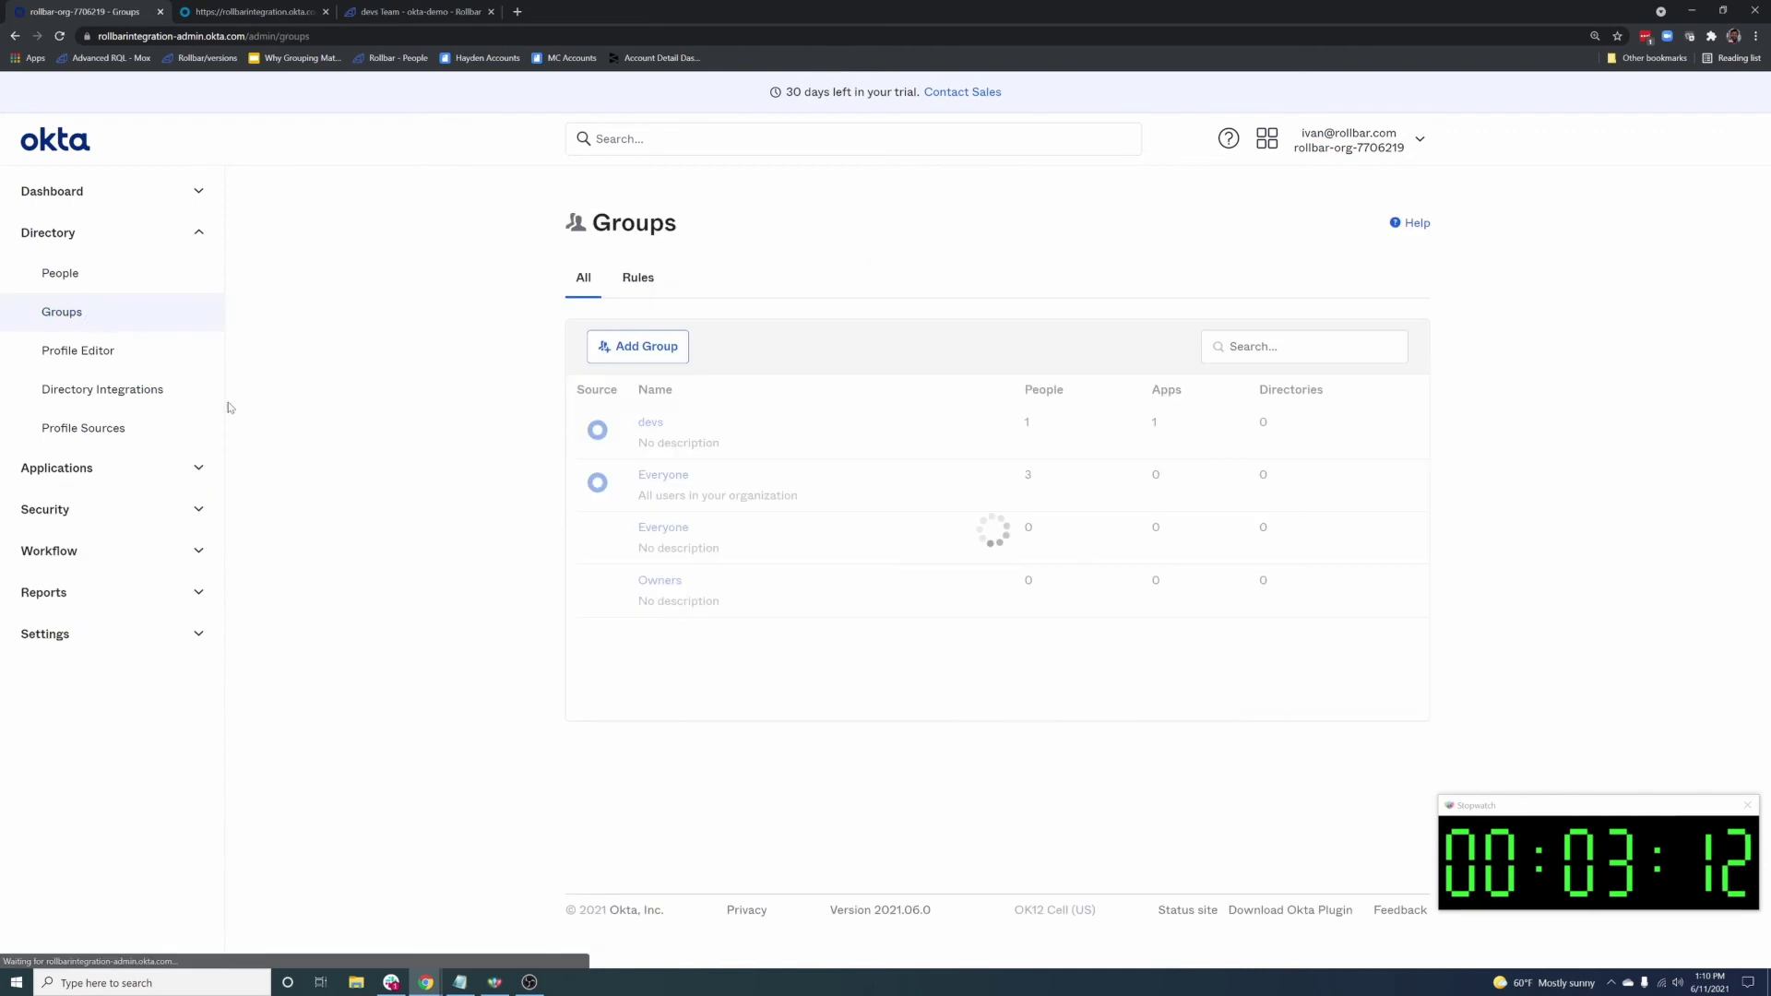
pyautogui.click(643, 424)
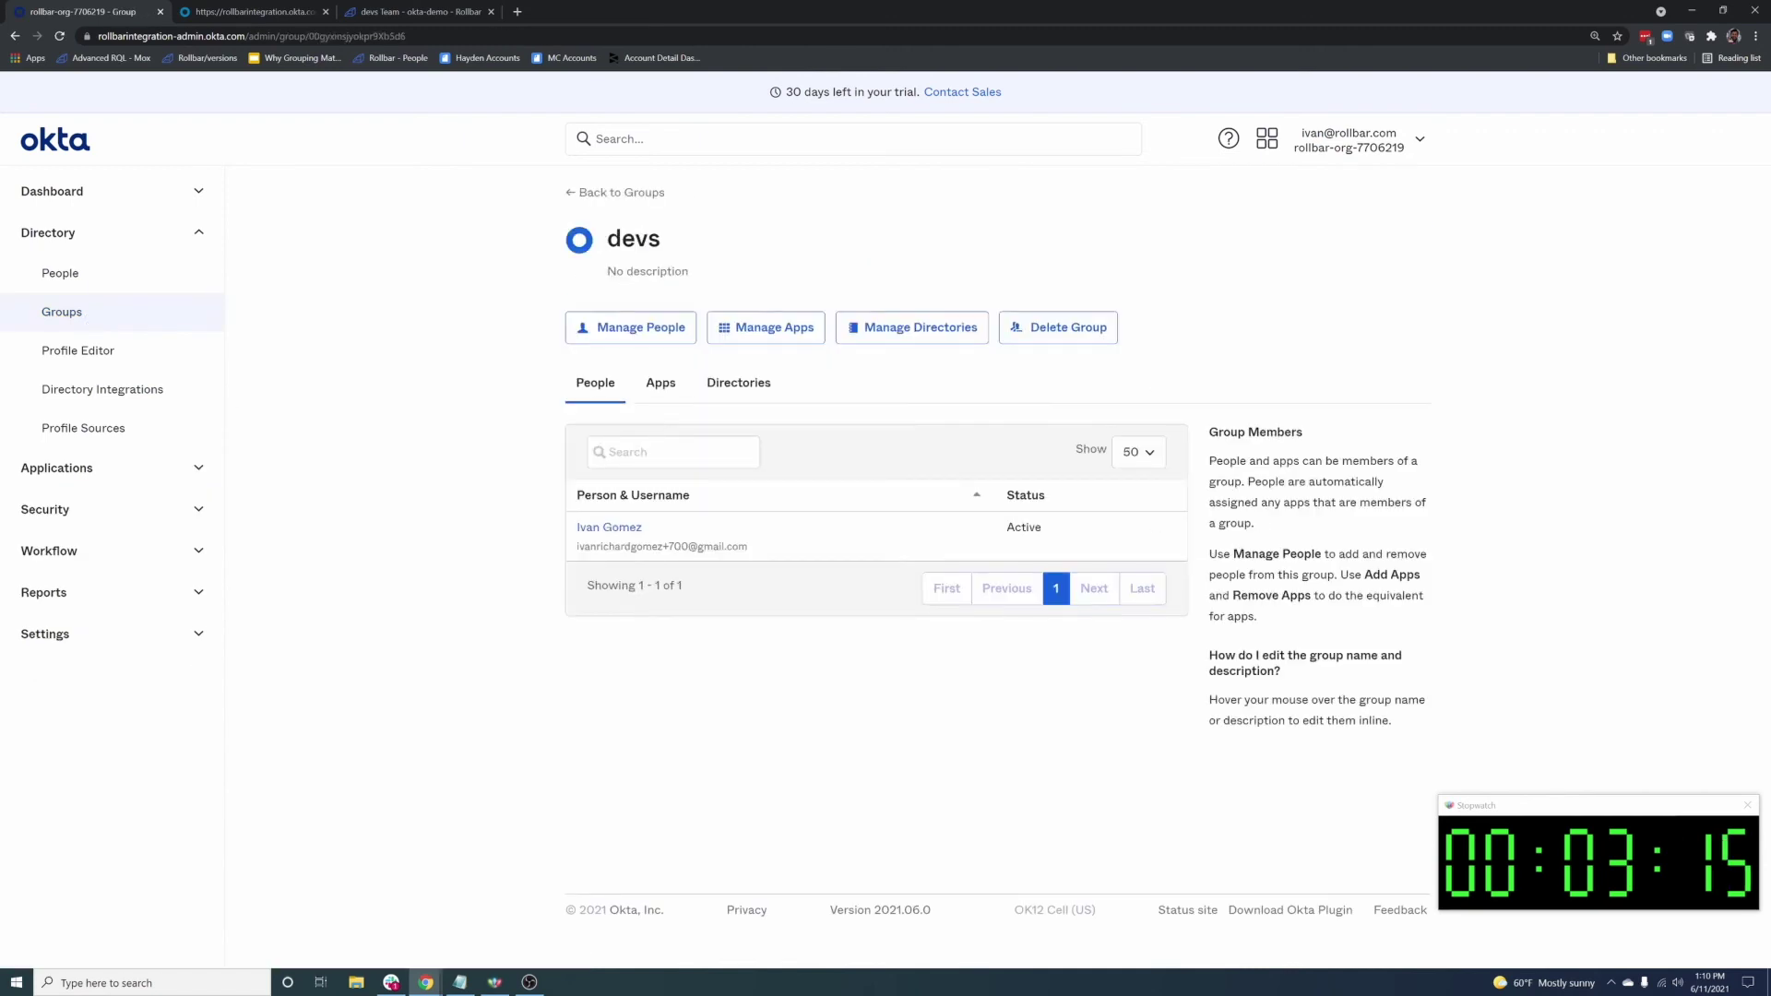
pyautogui.click(631, 327)
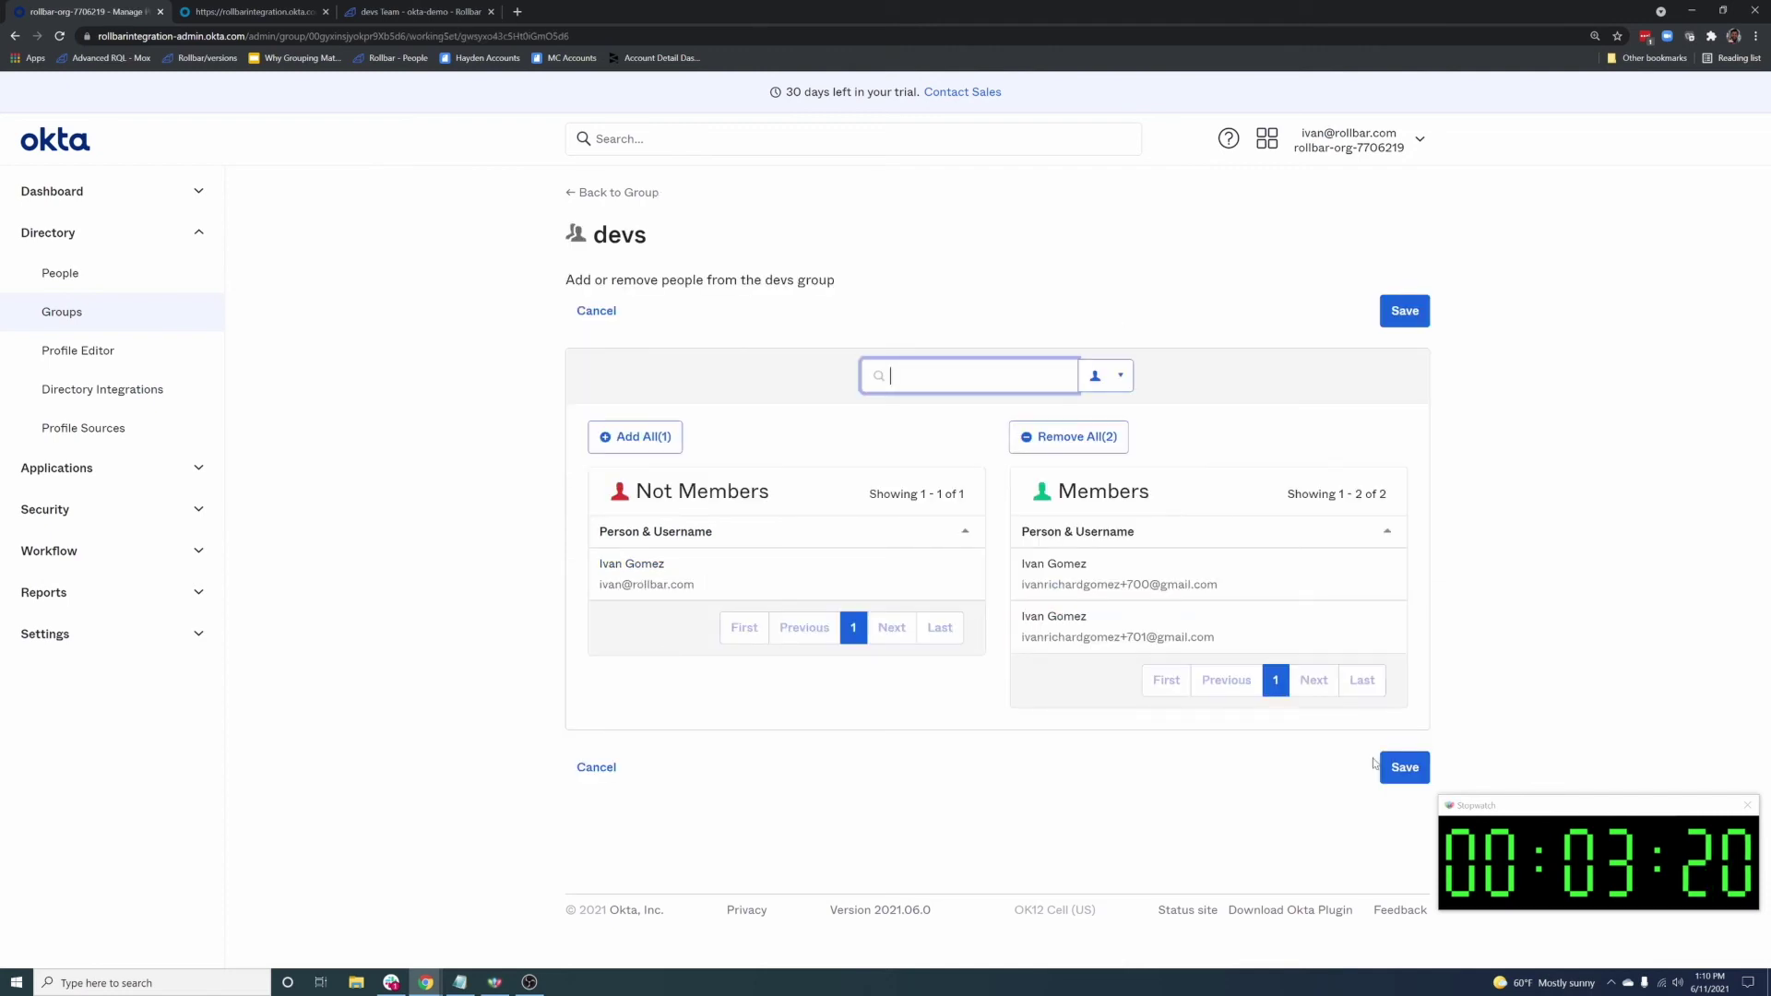
pyautogui.click(1388, 767)
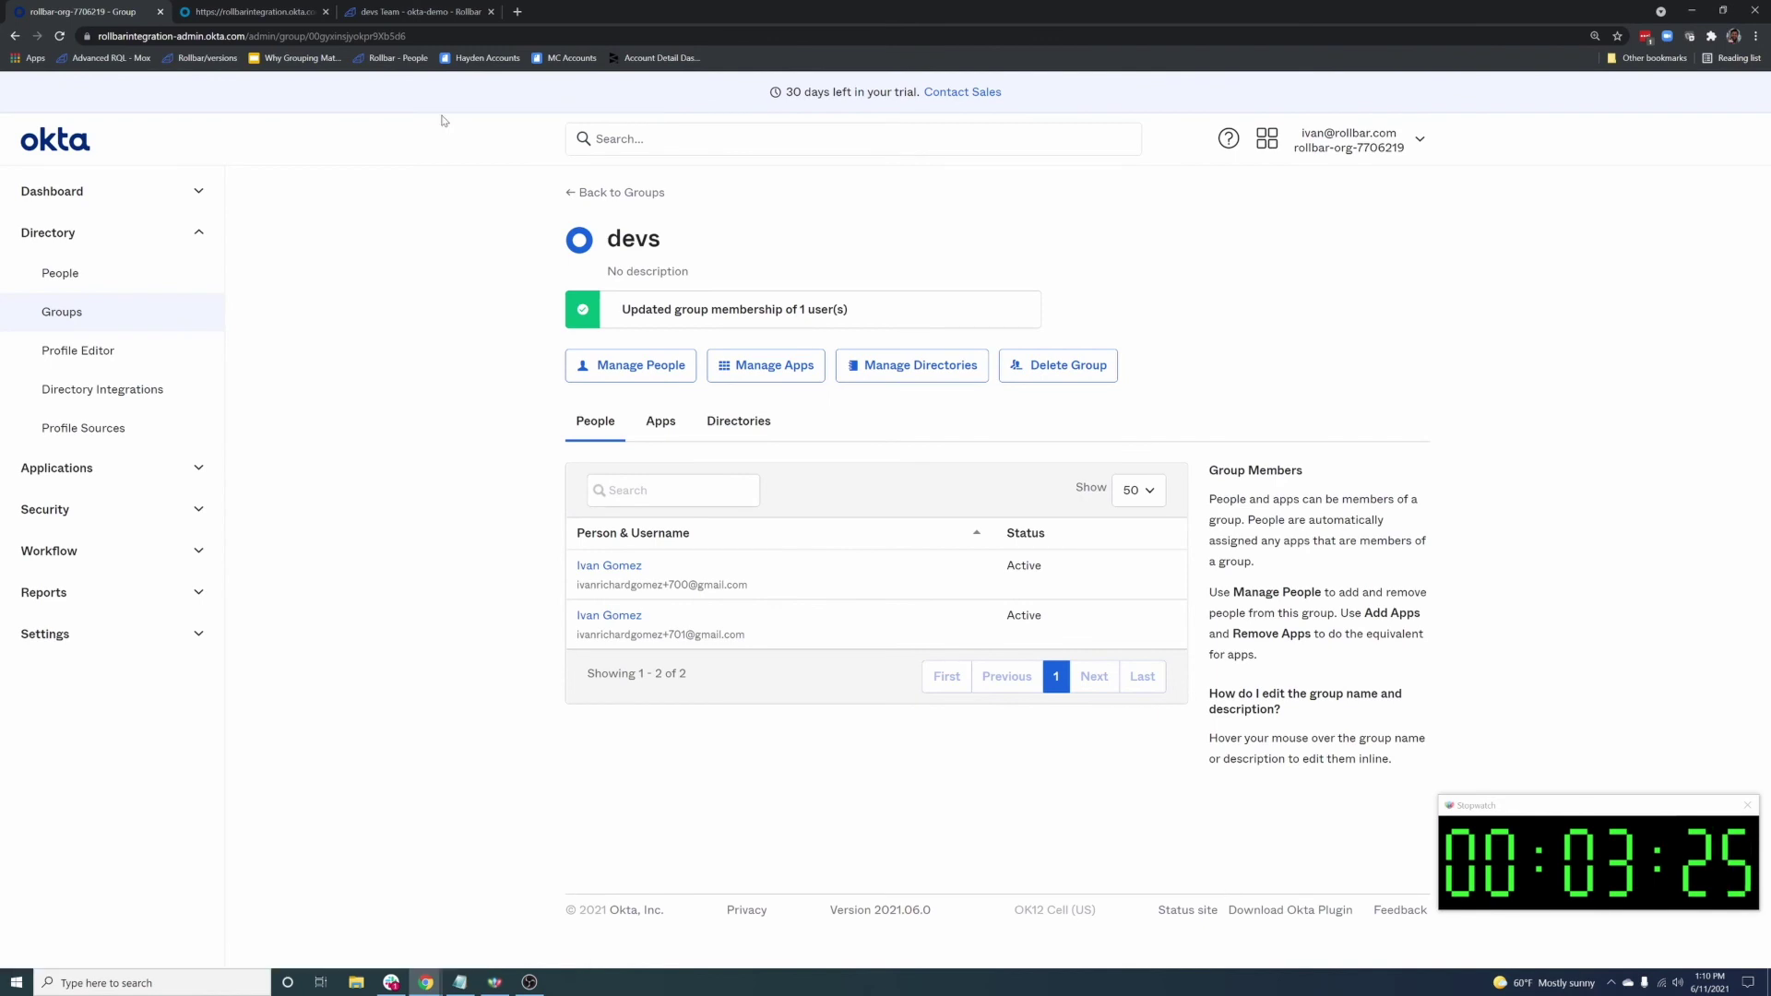
pyautogui.click(438, 13)
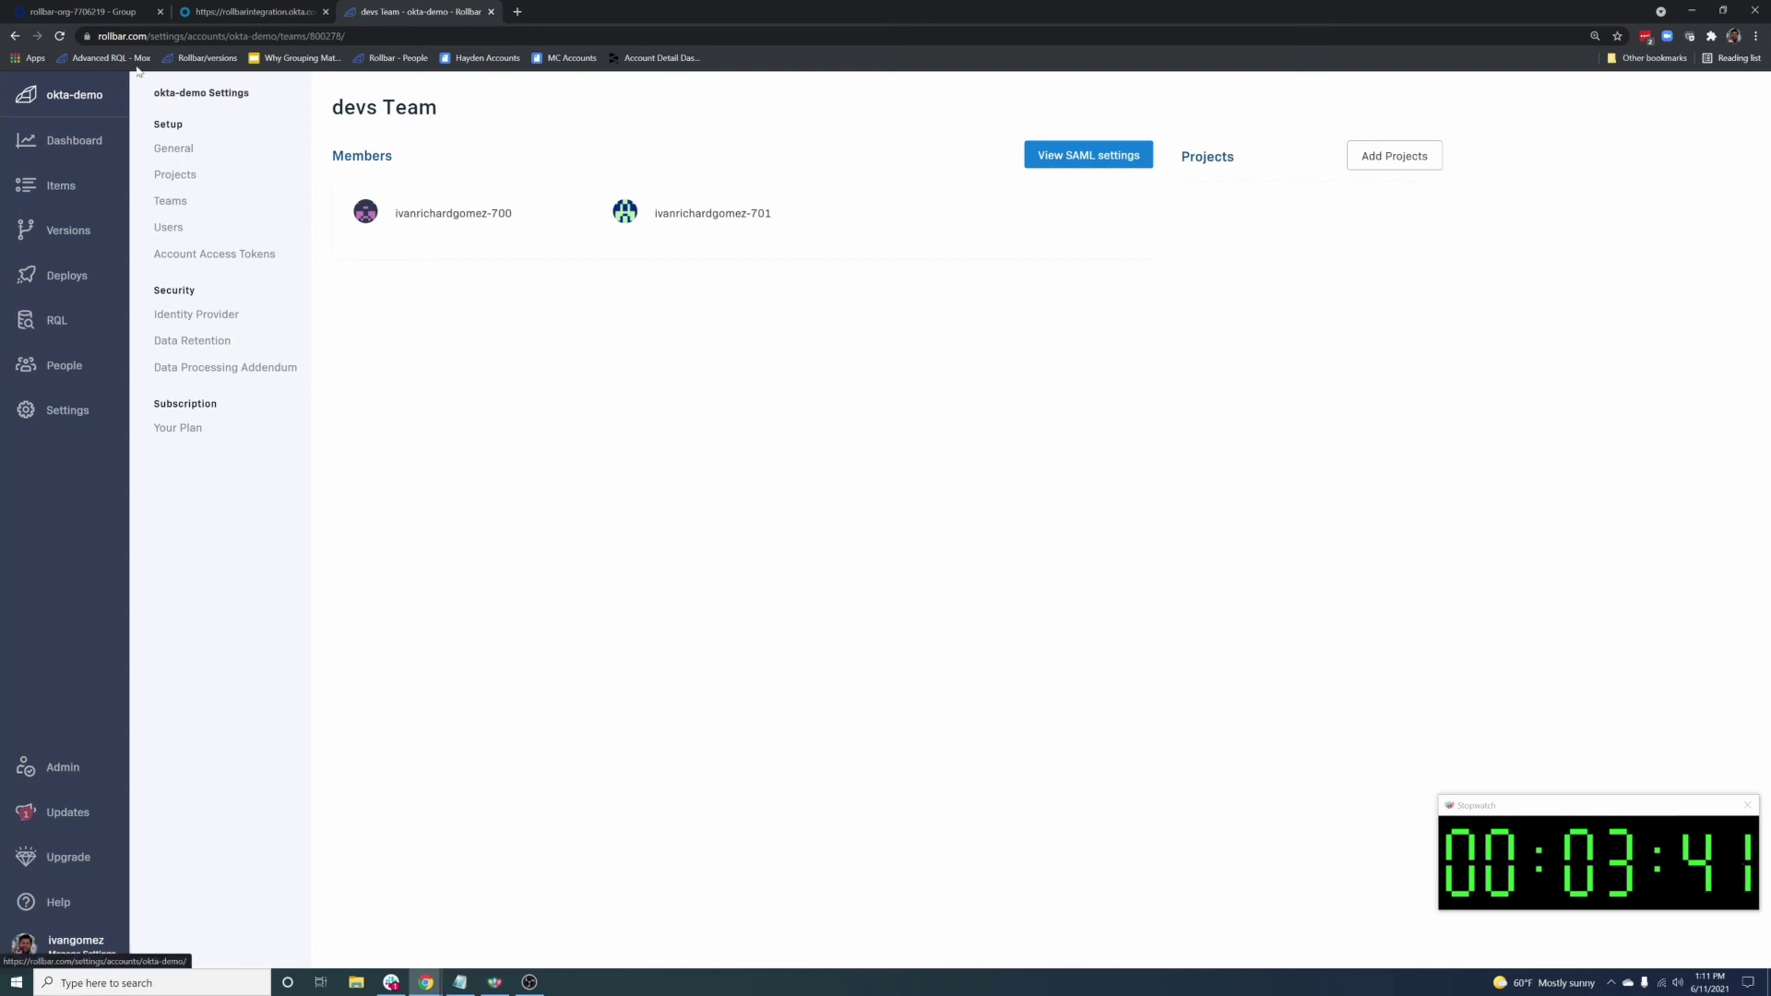
# Deactivate the newly added Gmail user of the devs group in Okta.
pyautogui.click(97, 22)
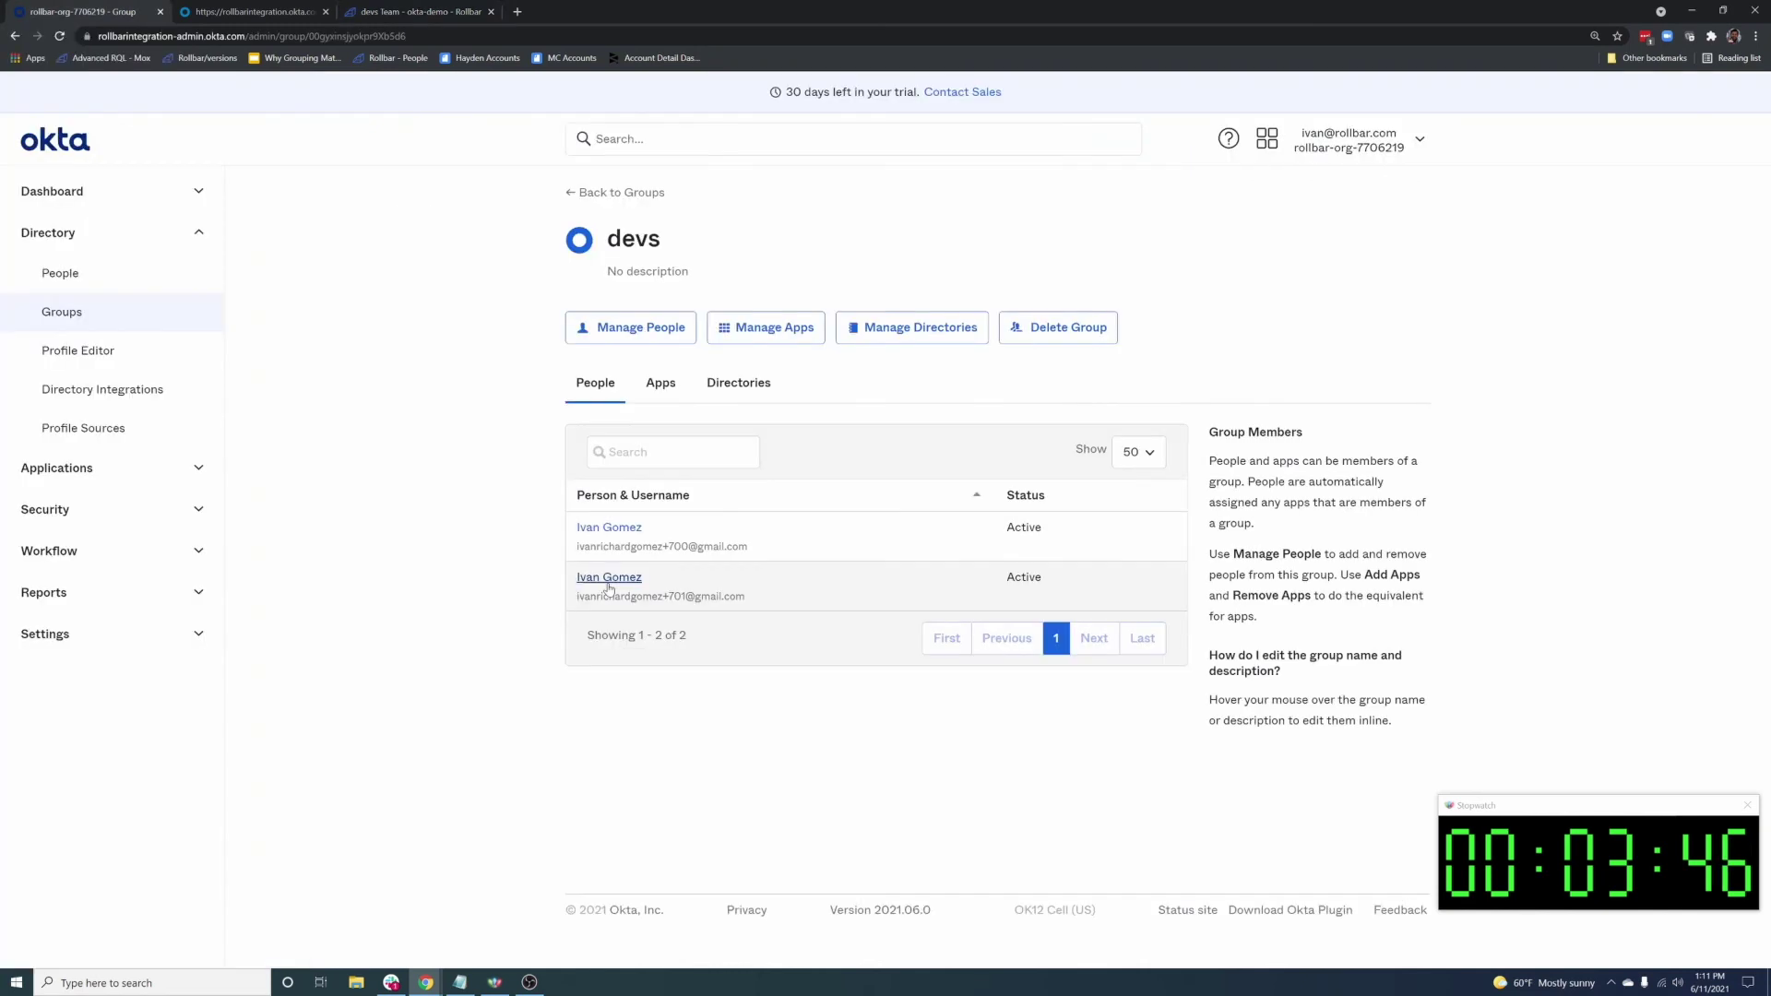
pyautogui.click(609, 579)
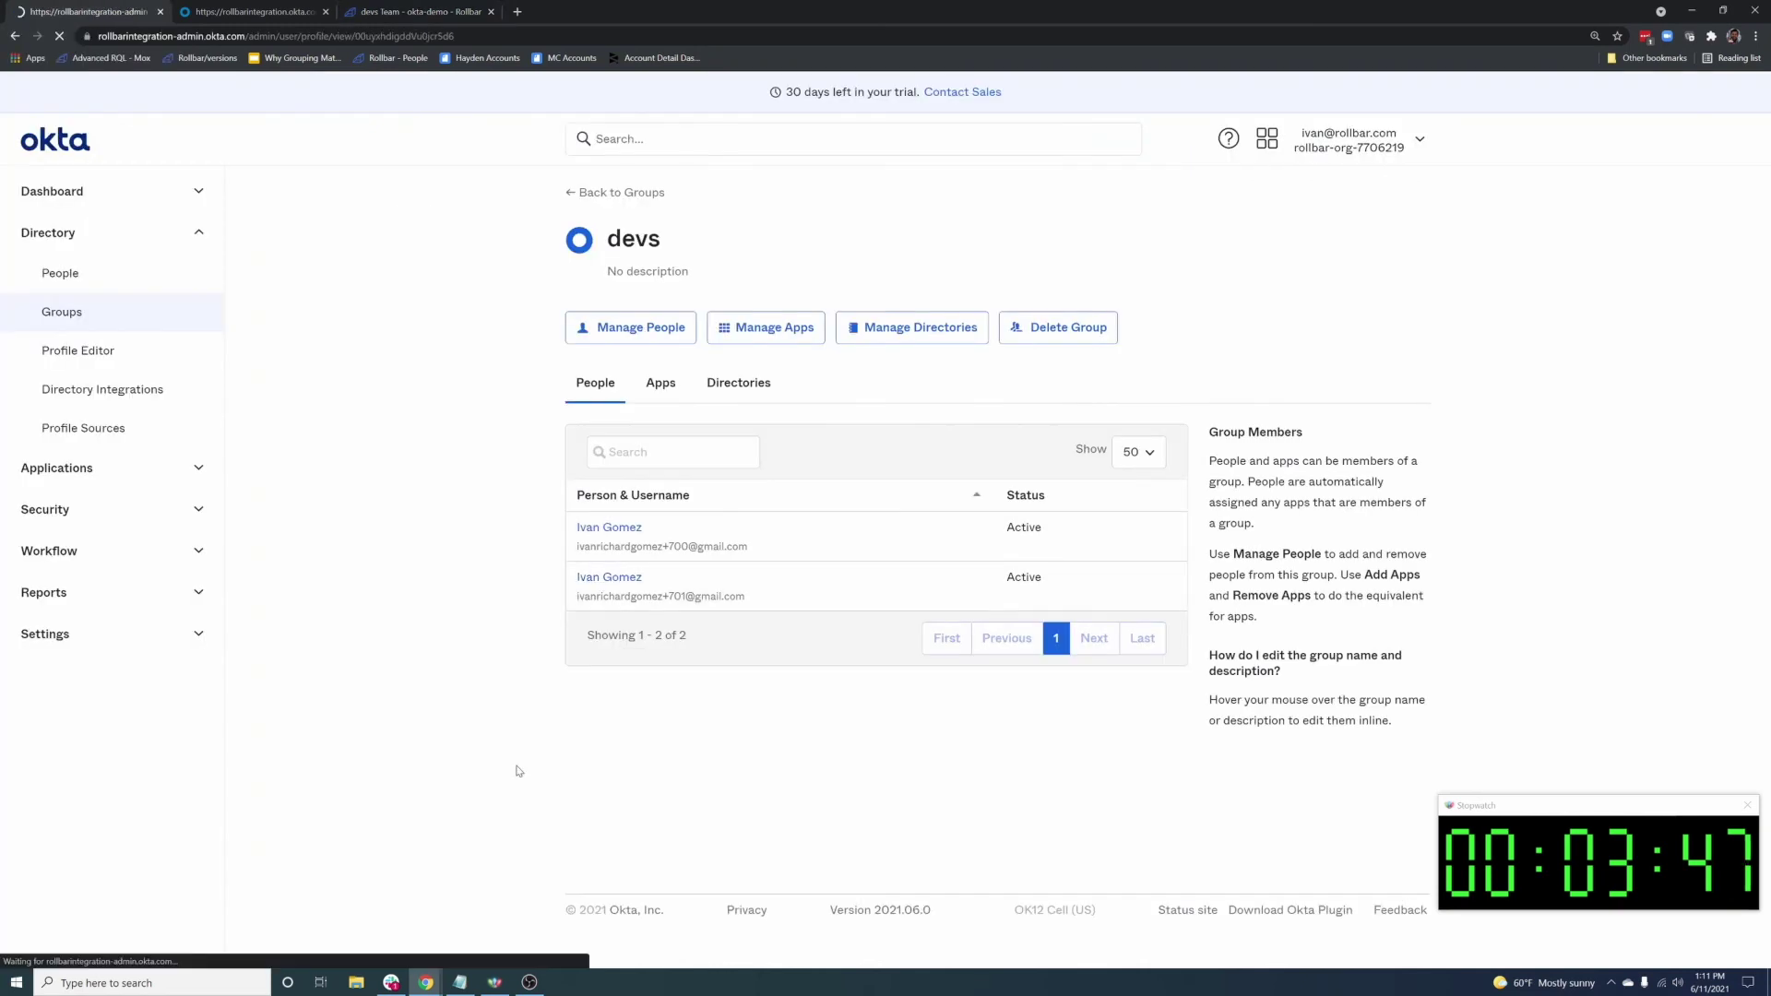
pyautogui.click(759, 293)
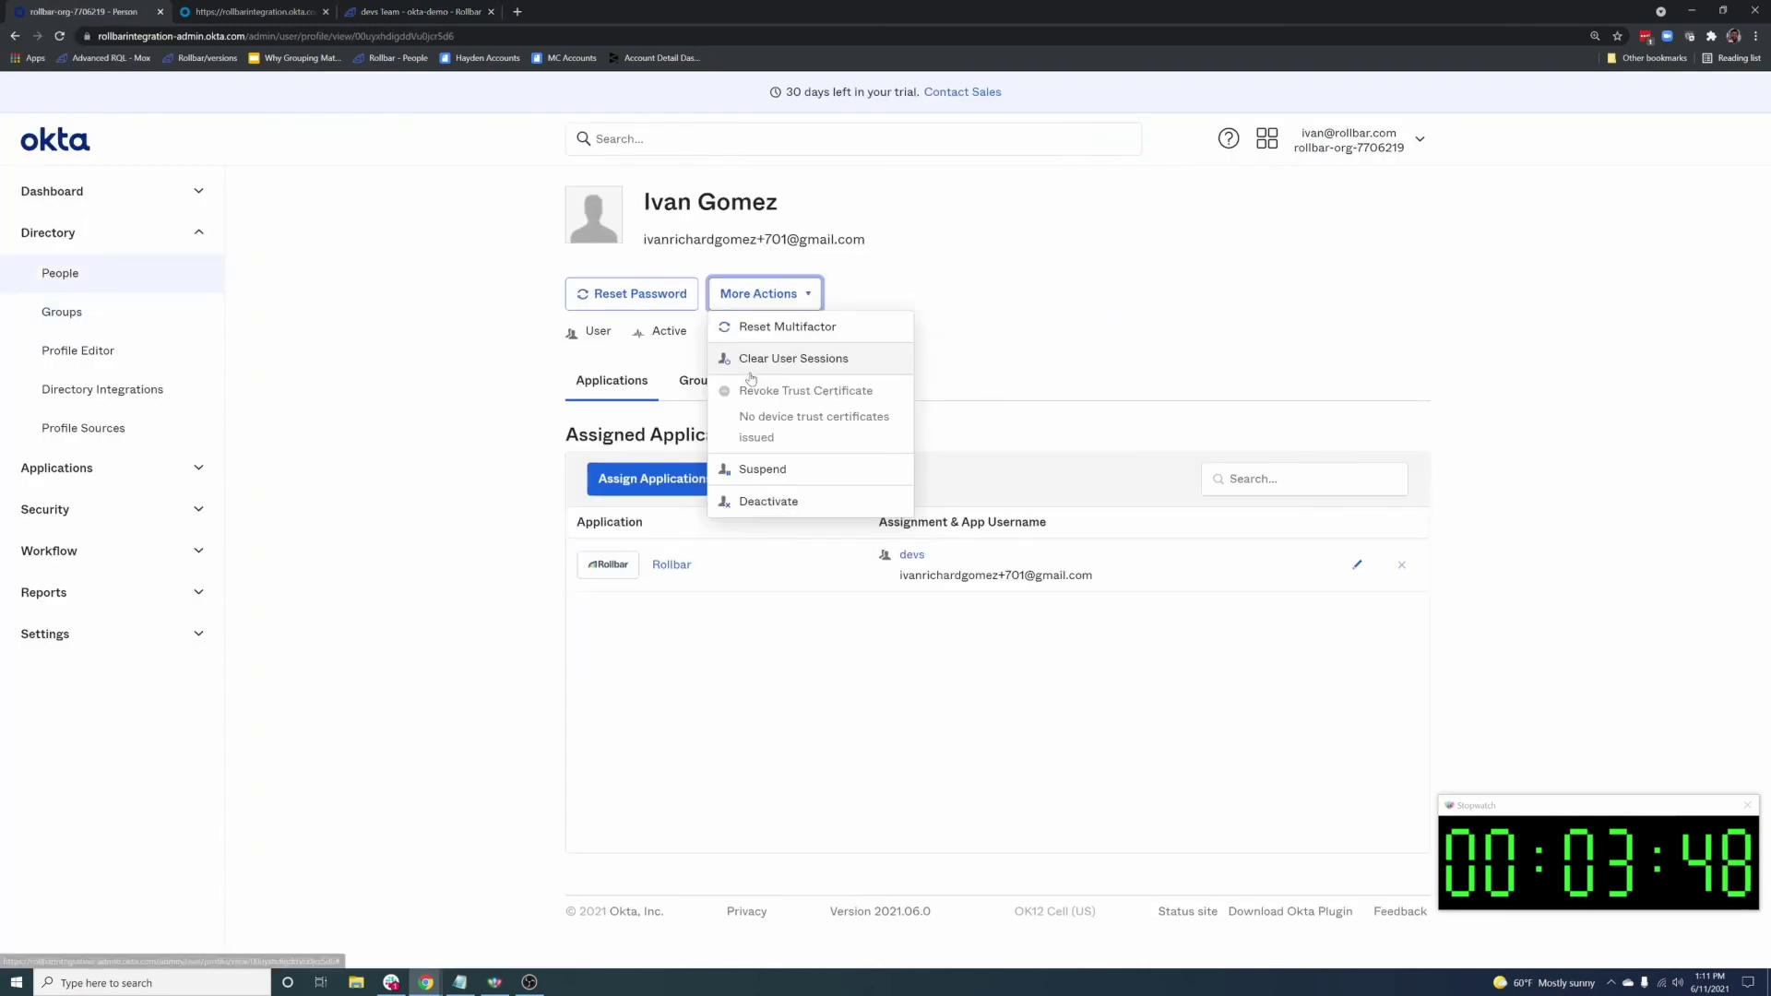
pyautogui.click(766, 501)
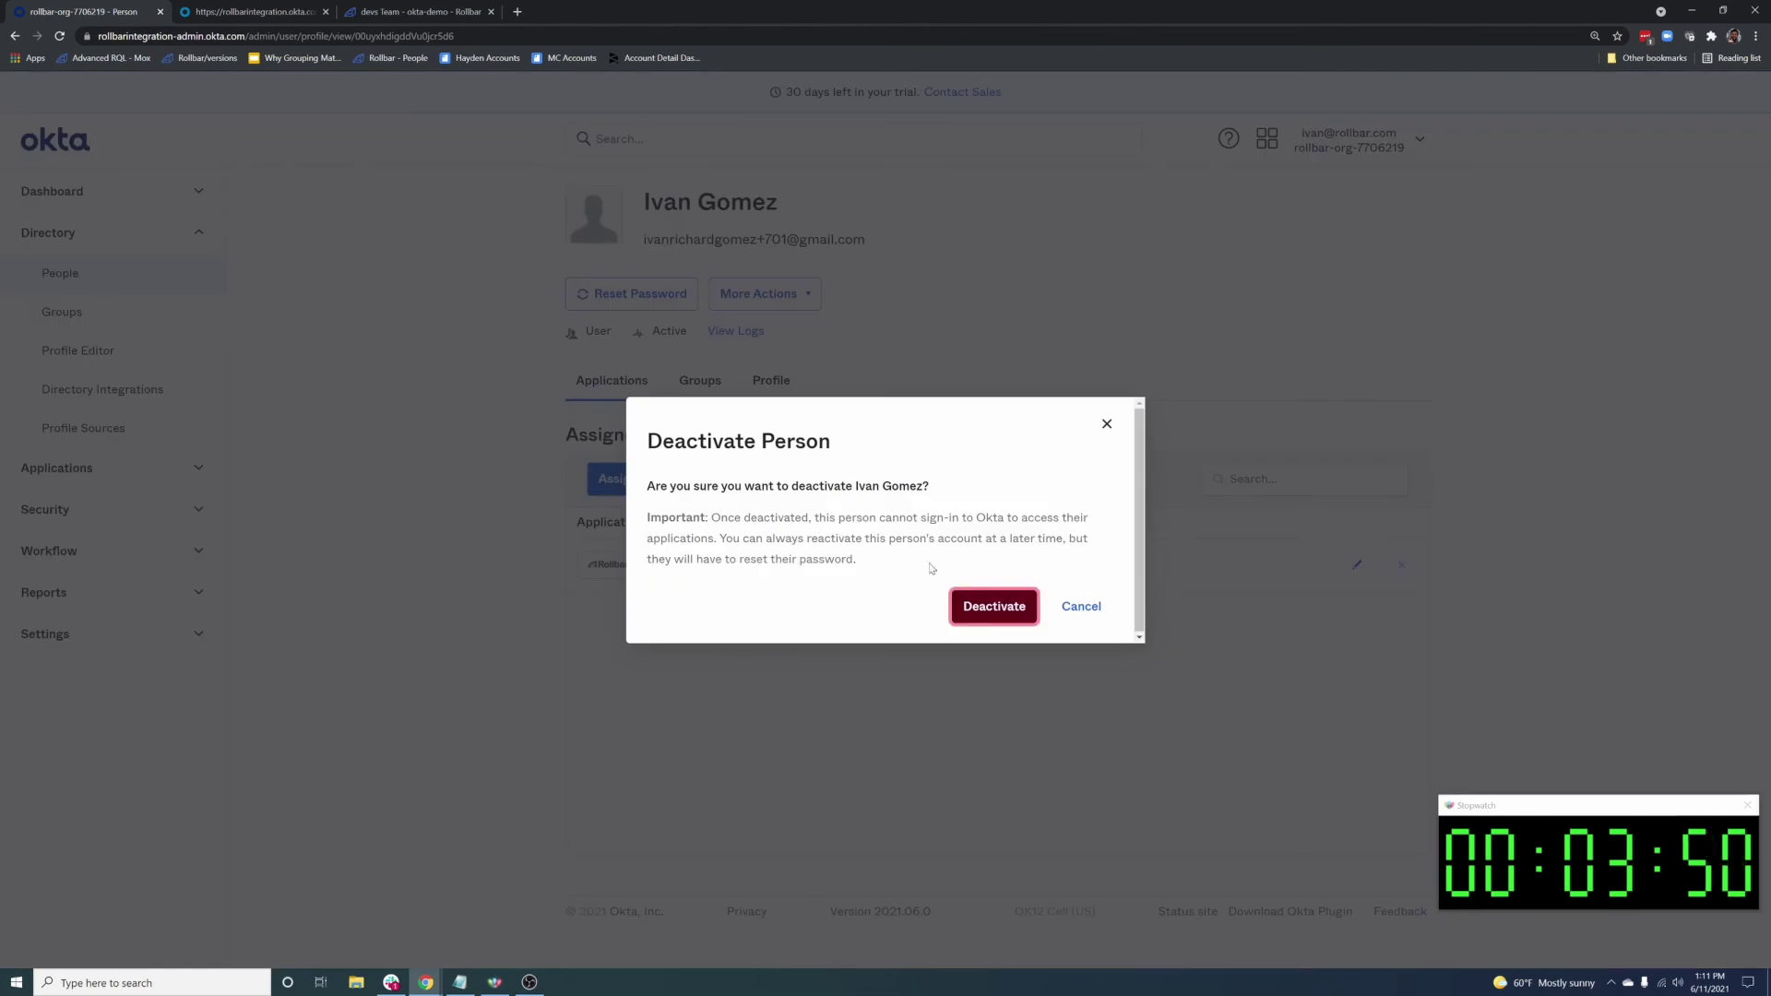
pyautogui.click(994, 606)
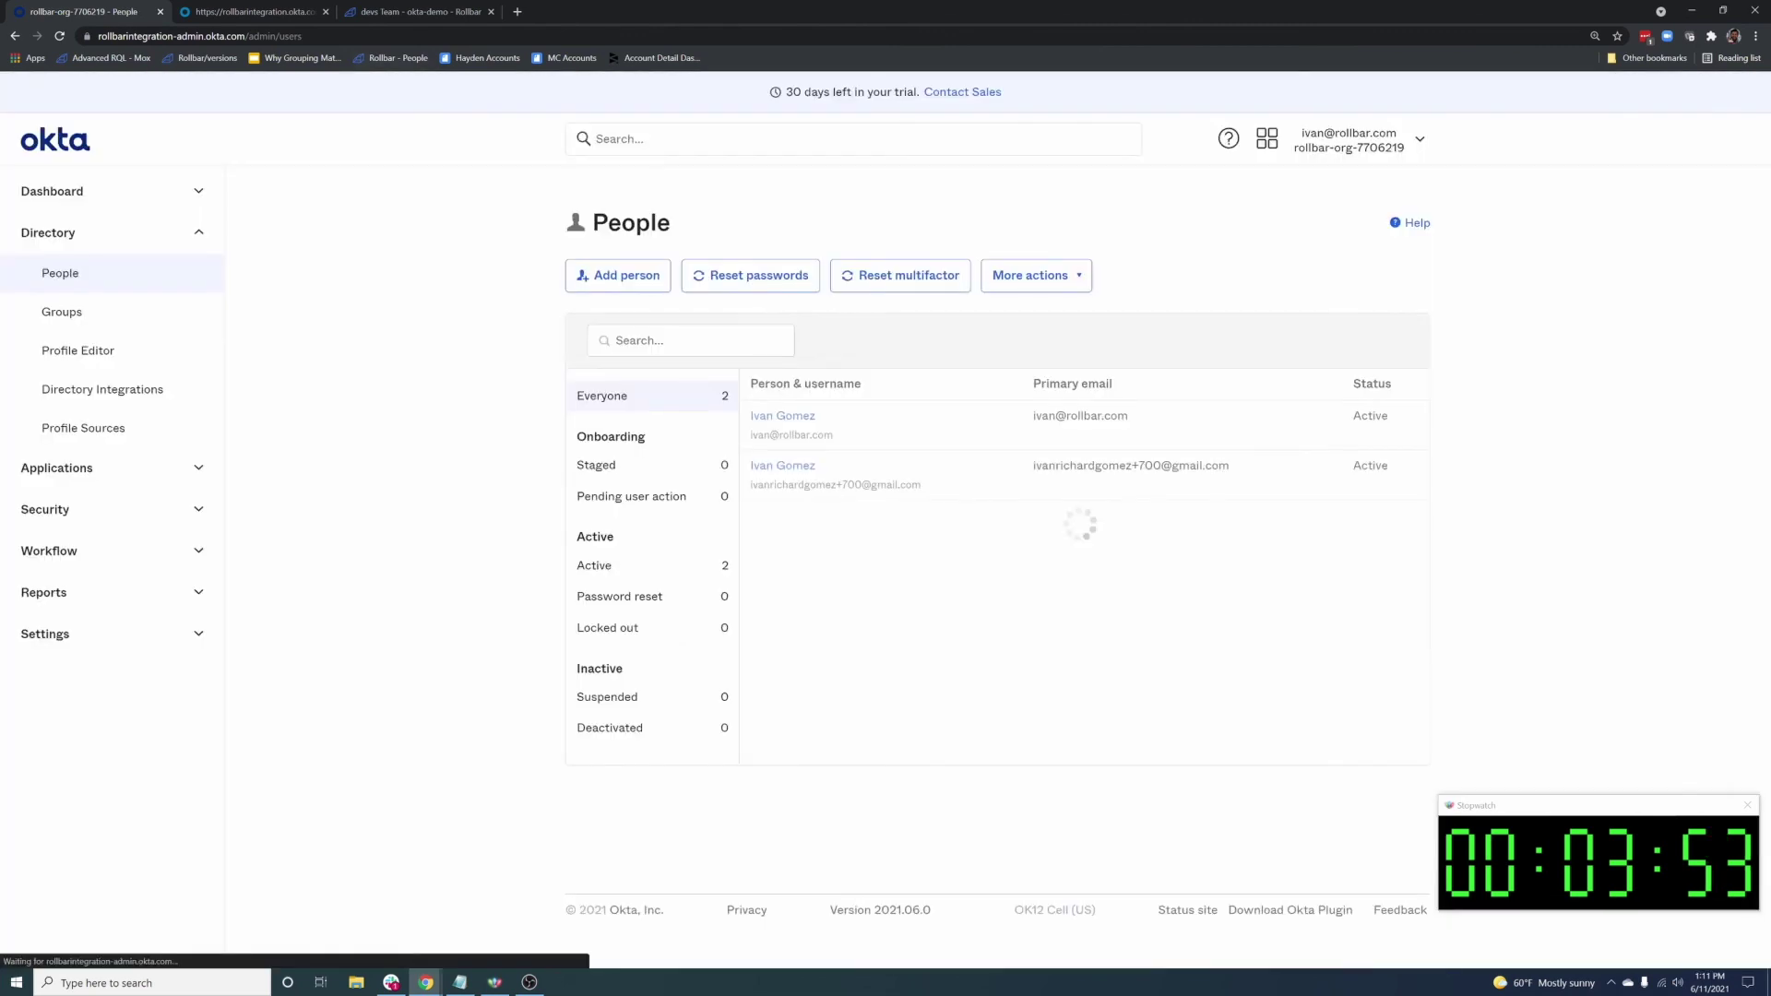
# Reload the devs team page in Rollbar to check its members after the deactivation.
pyautogui.click(369, 13)
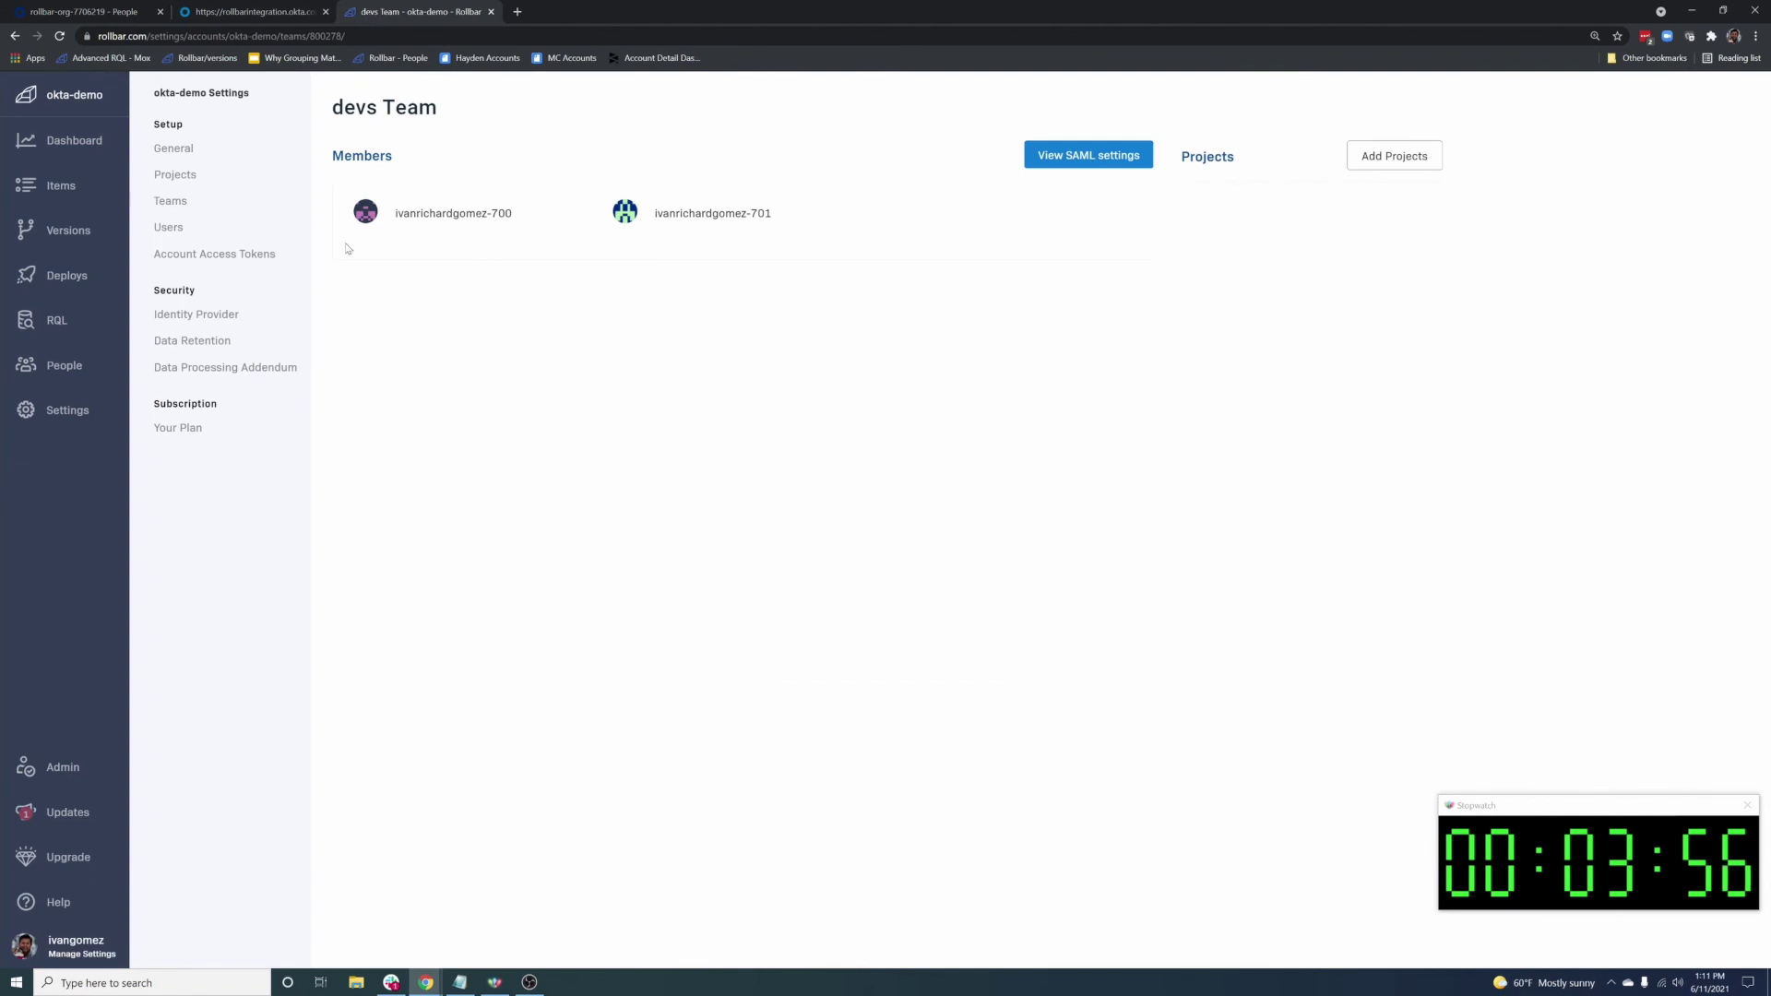
pyautogui.press('F5')
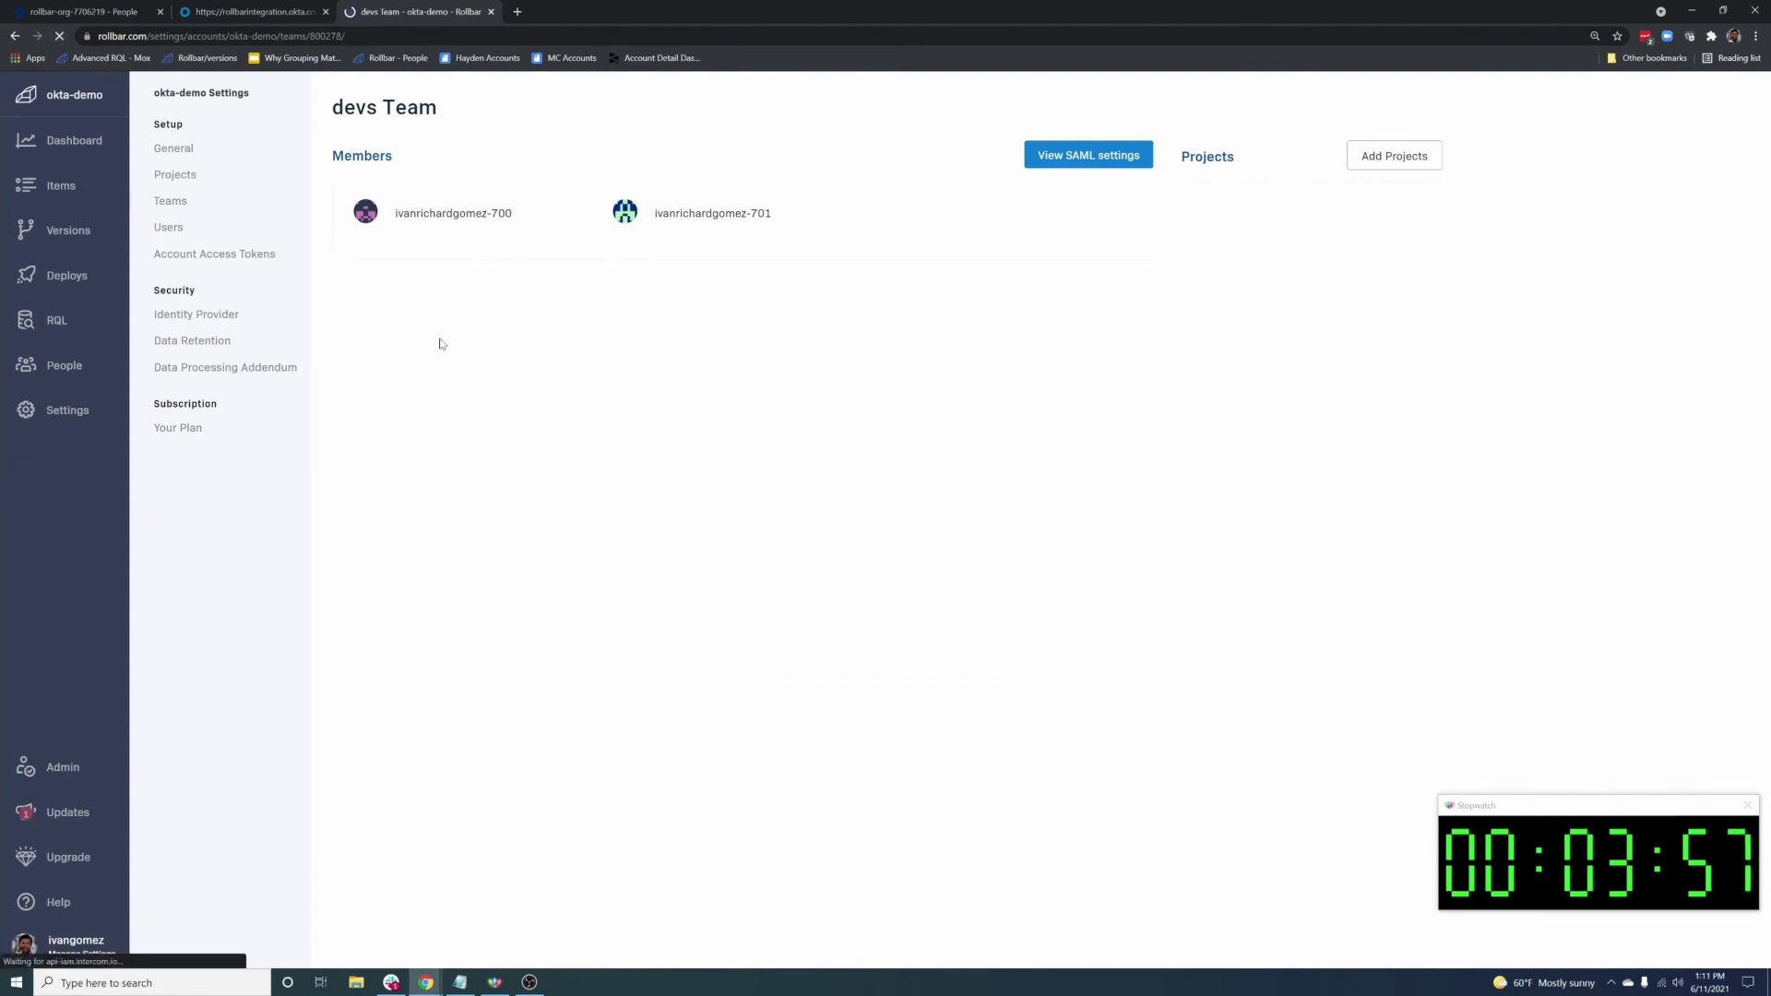